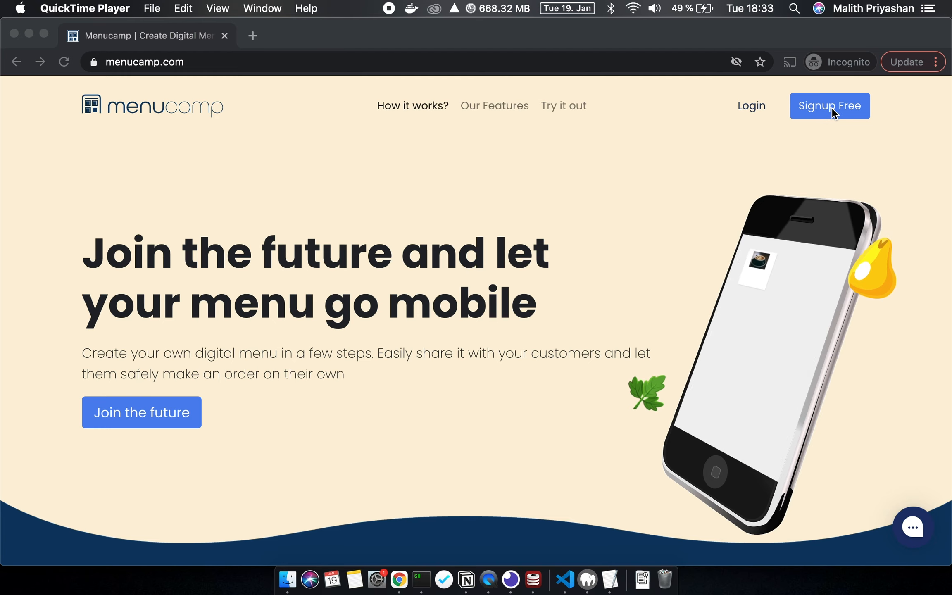
- Glance at the sign-up and login pages, then close the incognito window to reach the dashboard
click(831, 107)
click(810, 114)
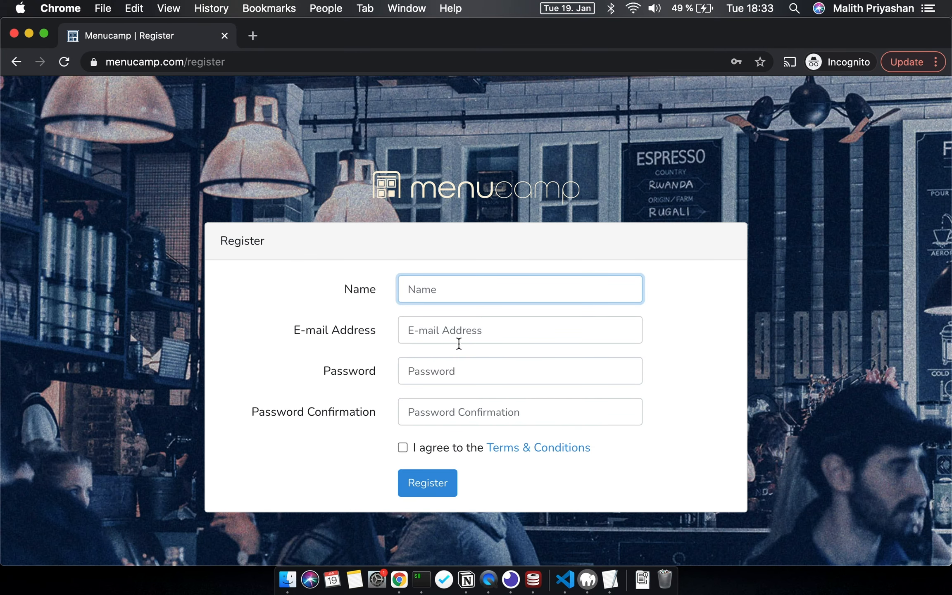
scroll(459, 343, left, 5)
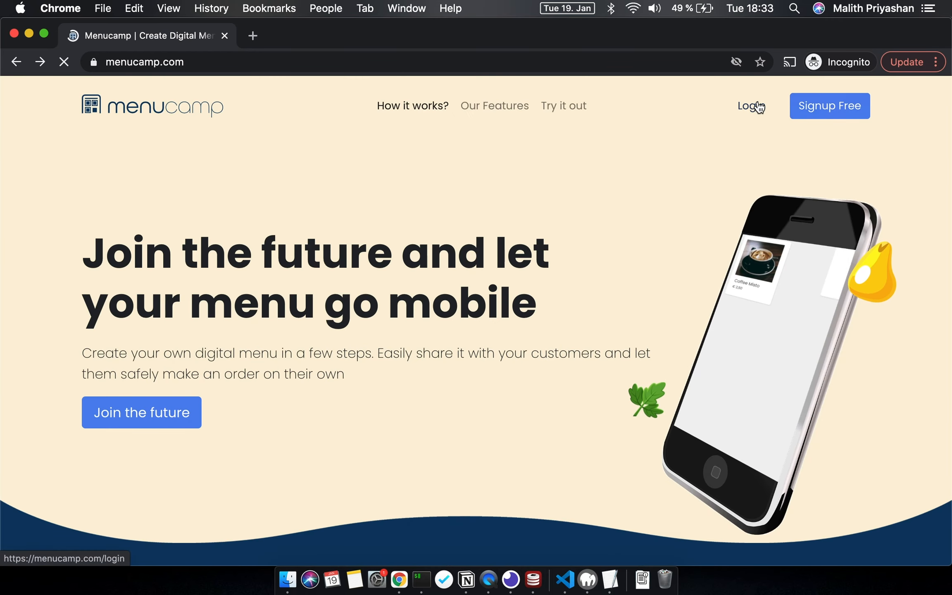
click(758, 107)
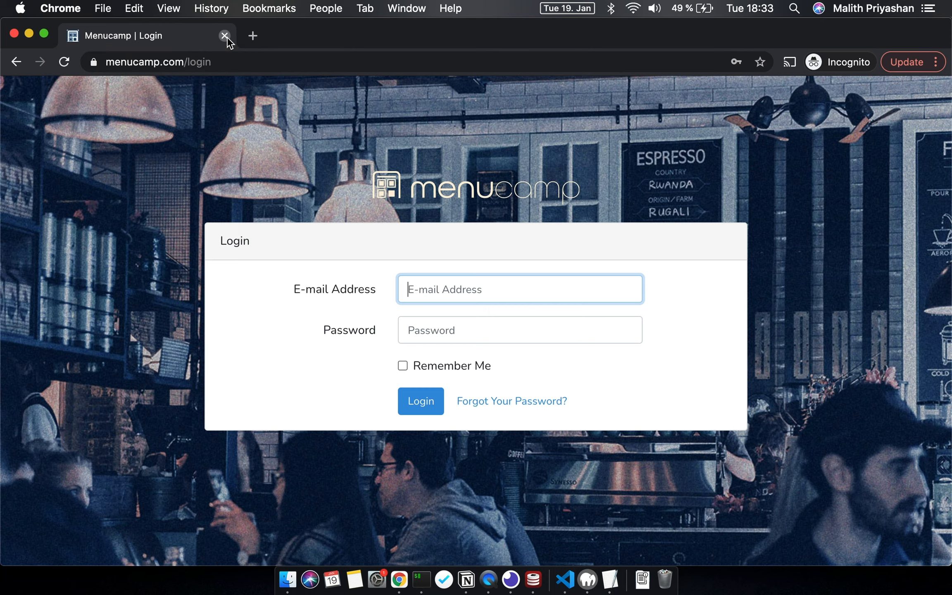
click(226, 36)
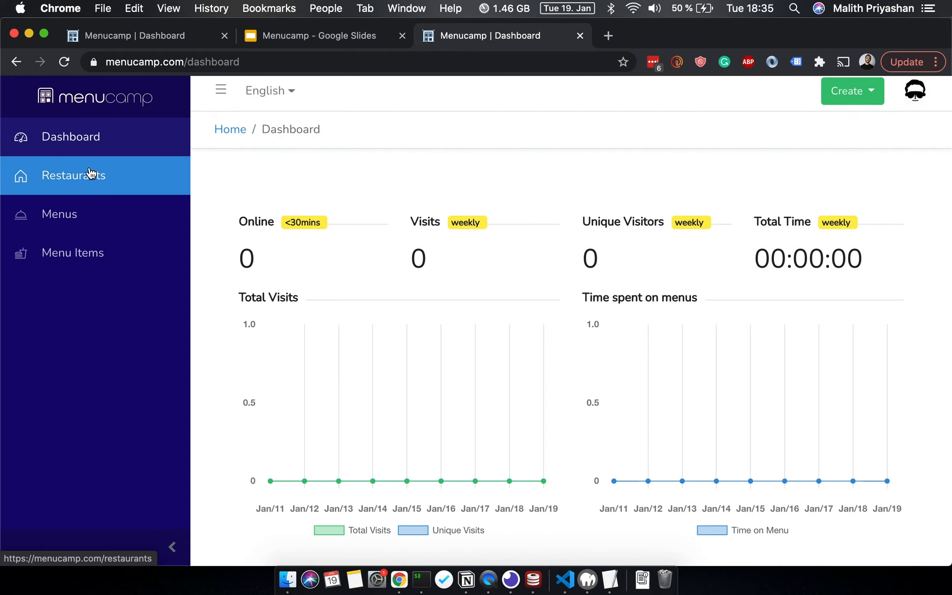
- Enter name New Place, description 'Some info about my place', phone, e-mail and address 'new place'
click(91, 173)
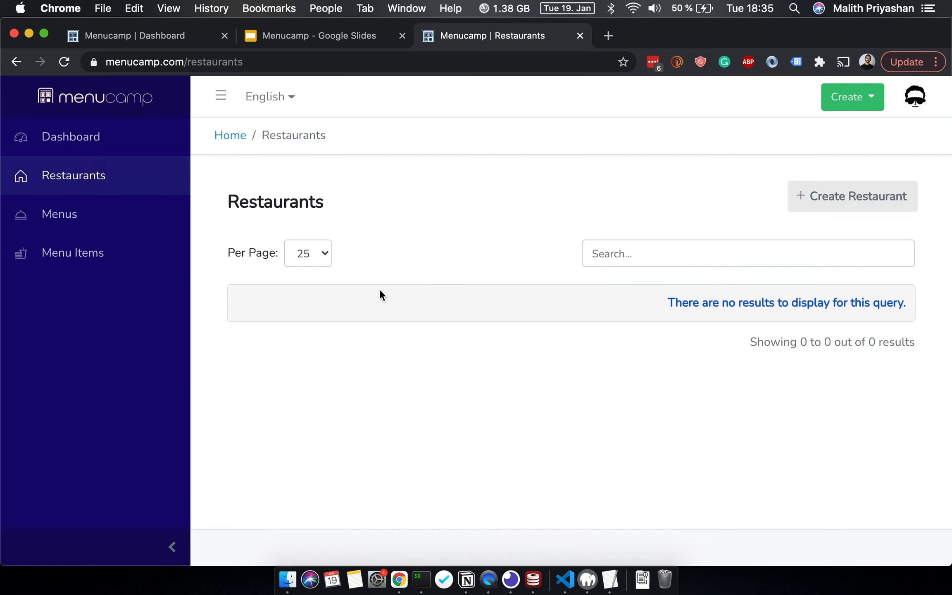
click(865, 214)
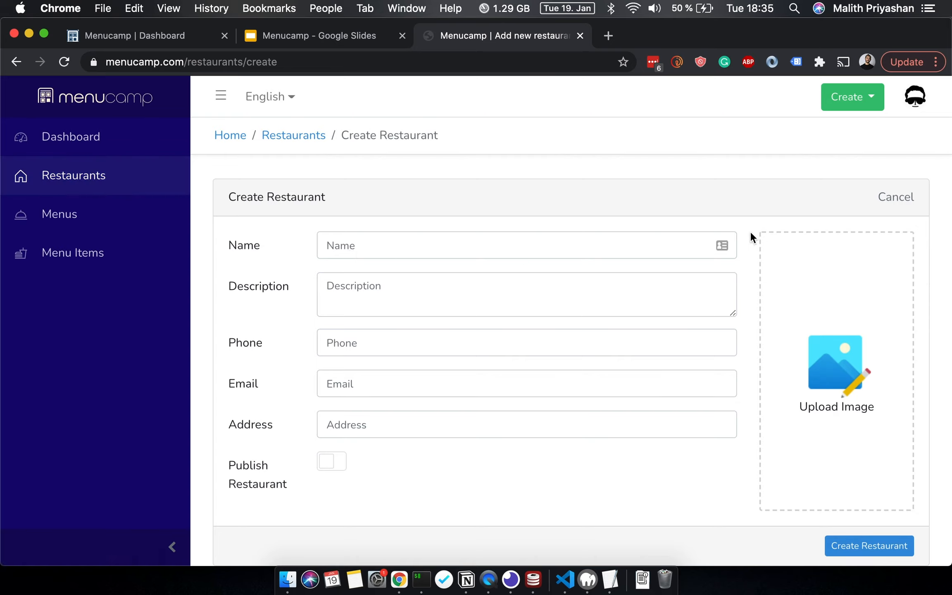
click(440, 236)
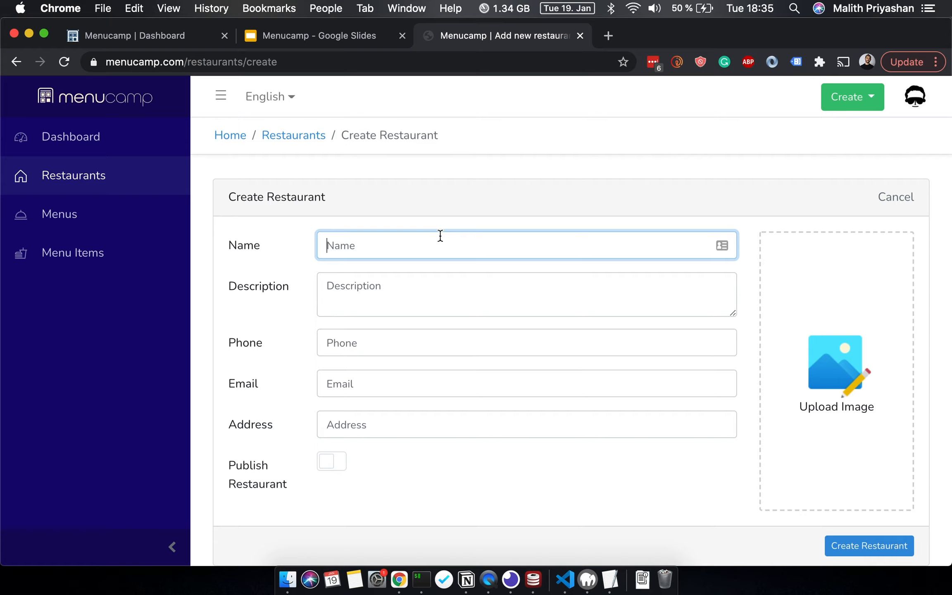
text(New Place)
key(Tab)
text(Some info about my place)
key(Tab)
text(123456780)
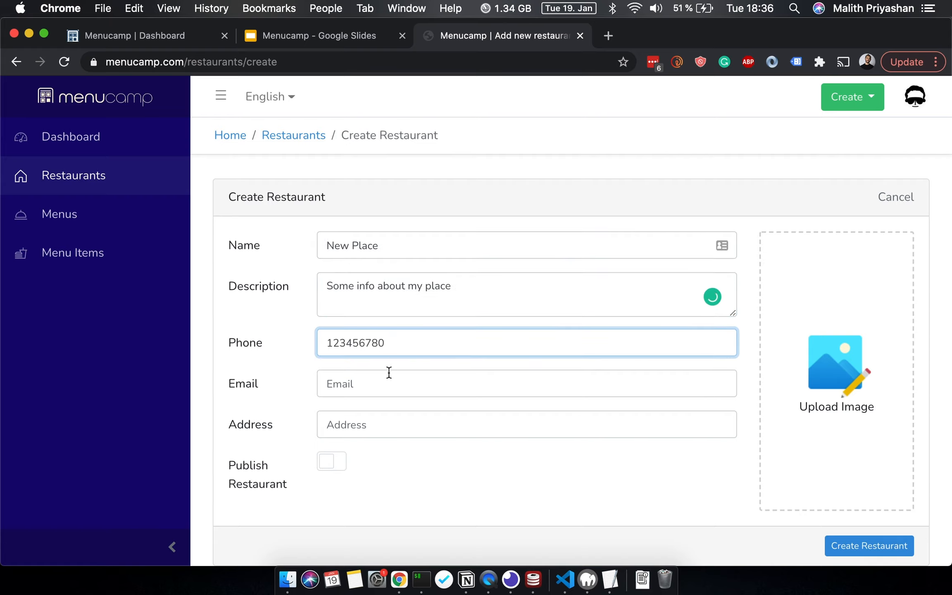
key(Tab)
key(Tab)
text(new place)
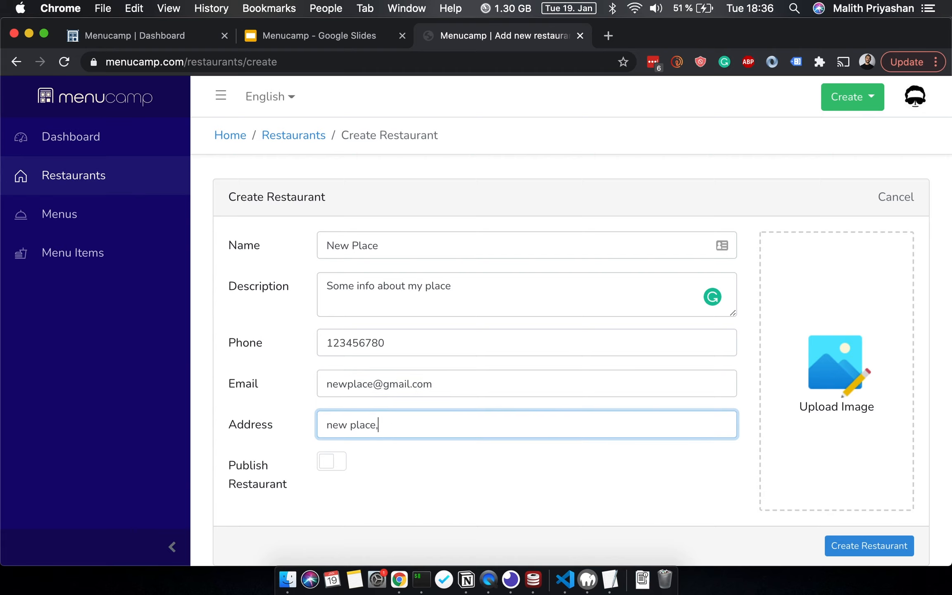
- Publish the restaurant with the CRAFTCODE logo image and create it
click(331, 461)
click(836, 372)
double_click(362, 203)
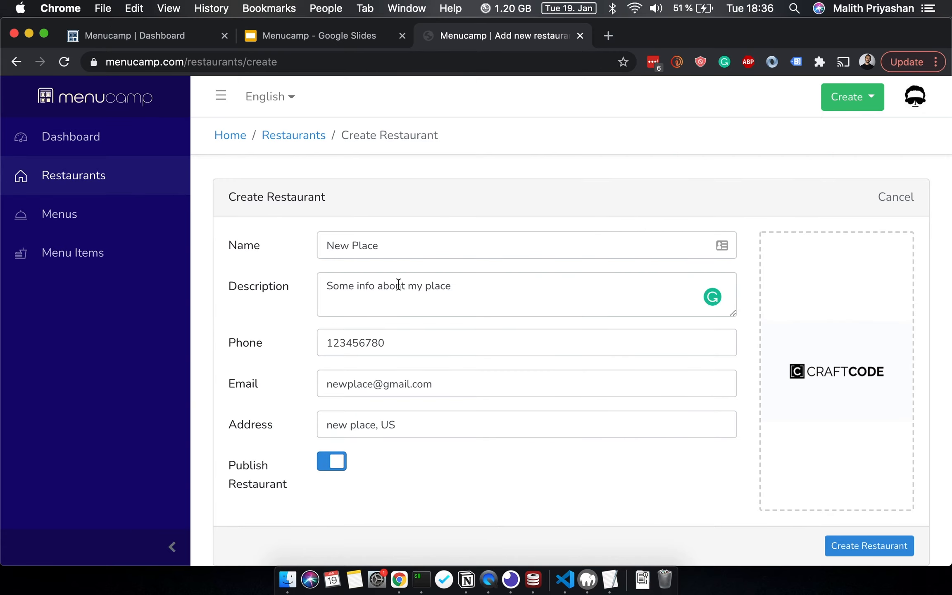
click(845, 553)
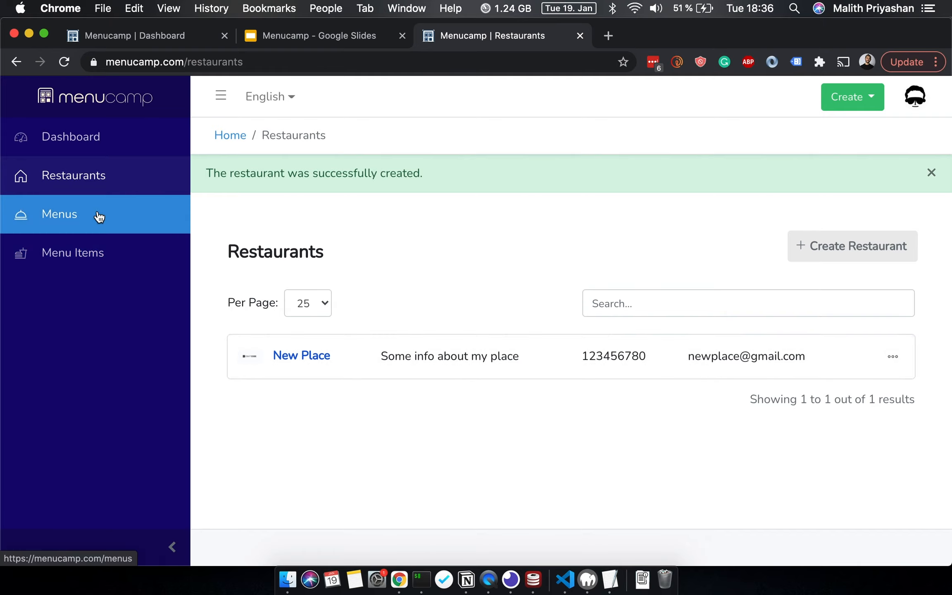
- Create popular menu item First Item, description 'test', €10, with the coffee photo
click(98, 253)
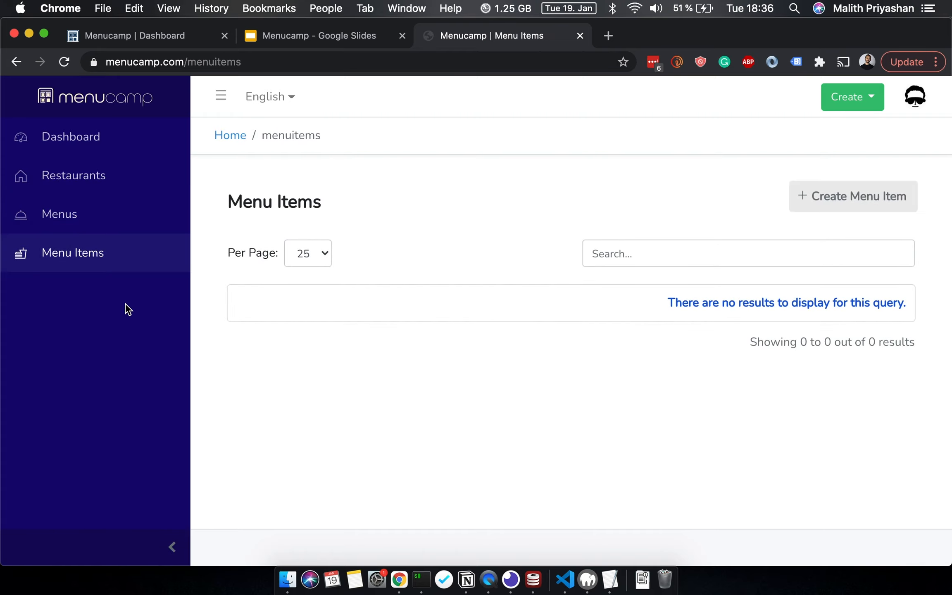
click(861, 208)
click(510, 239)
text(First Item)
key(Tab)
text(test)
click(498, 344)
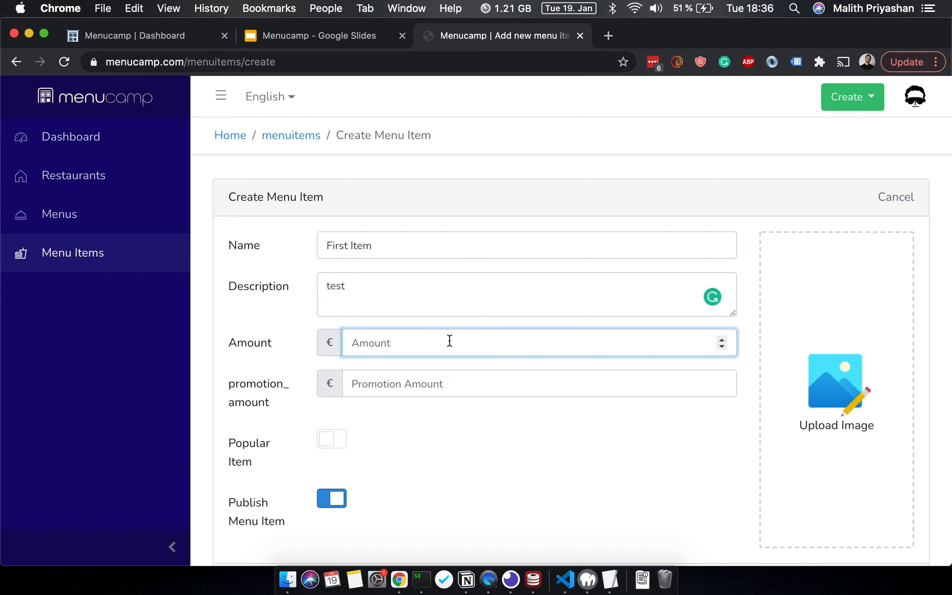
text(1)
key(BackSpace)
text(10)
click(332, 440)
scroll(332, 444, down, 3)
click(836, 293)
double_click(407, 188)
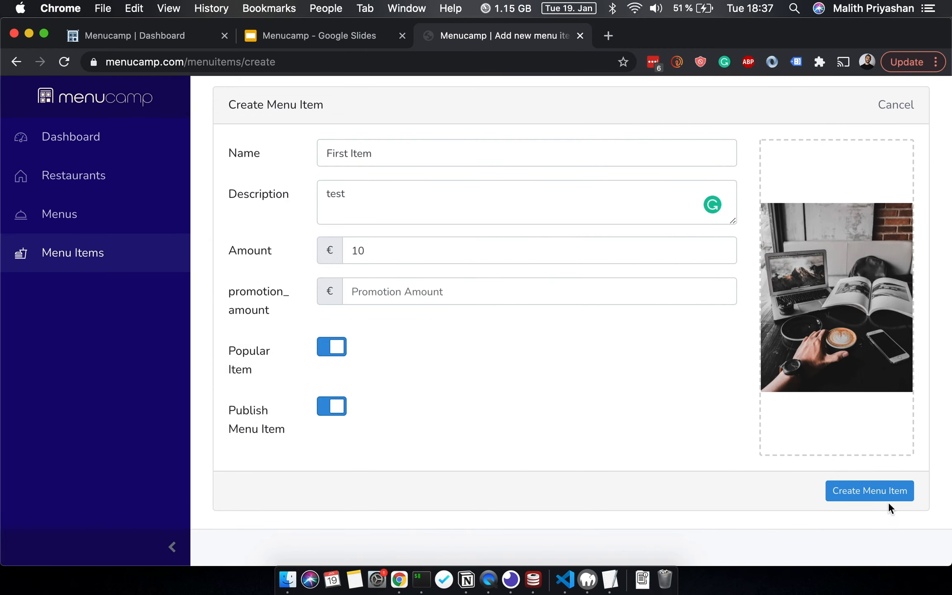
scroll(733, 436, up, 1)
click(890, 508)
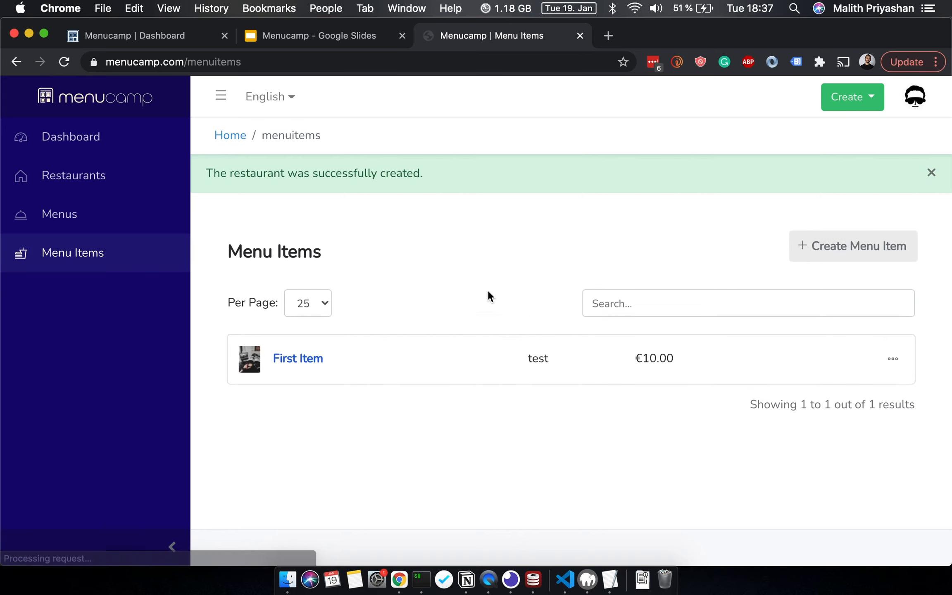
- Create popular menu item Second Item, description 'Test', €20 with a €10 promotion
click(867, 258)
click(363, 244)
text(Second Item)
key(Tab)
text(Test)
key(Tab)
text(20)
key(Tab)
text(10)
click(332, 439)
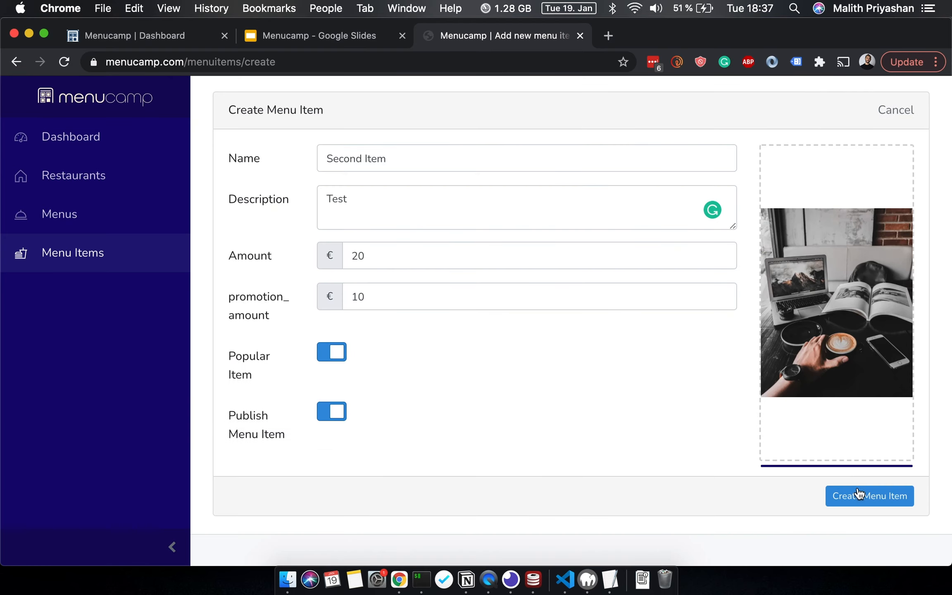
click(859, 495)
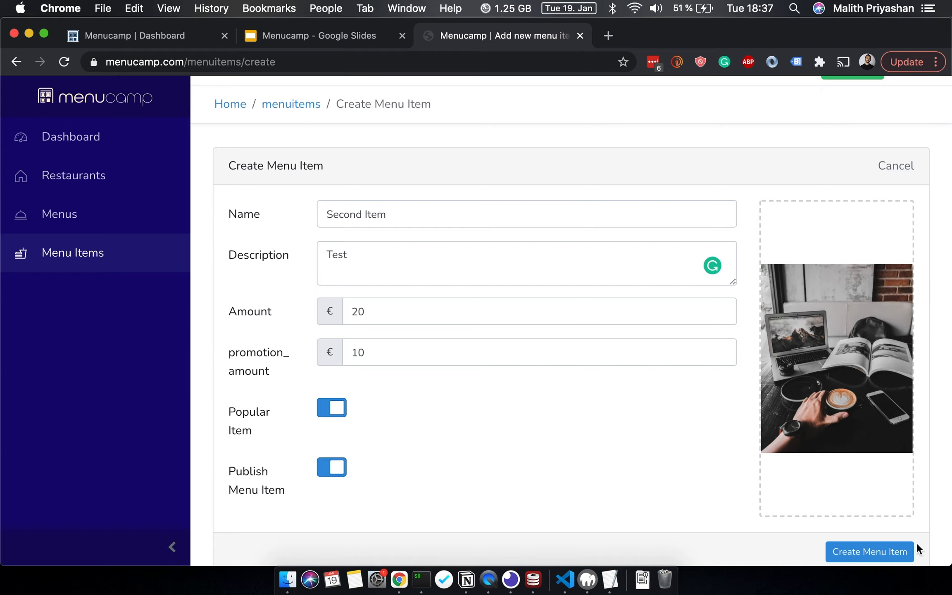
click(890, 554)
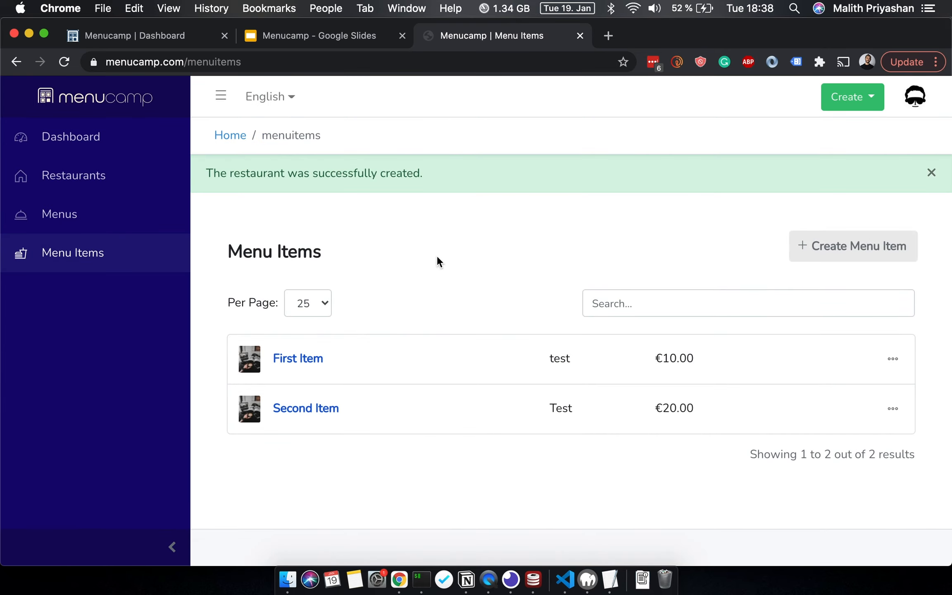
- Start a new menu and name it Lunch Menu
click(125, 224)
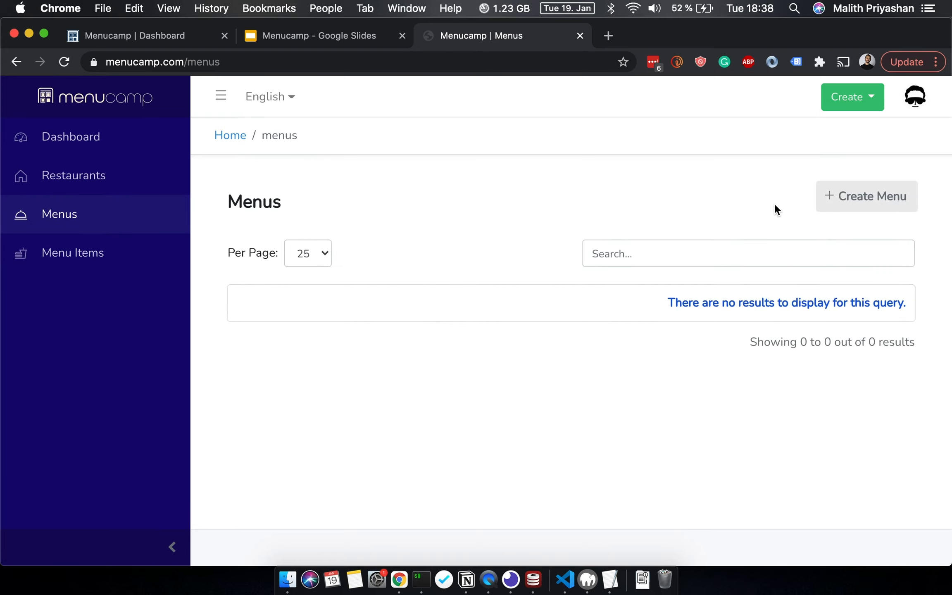
click(887, 205)
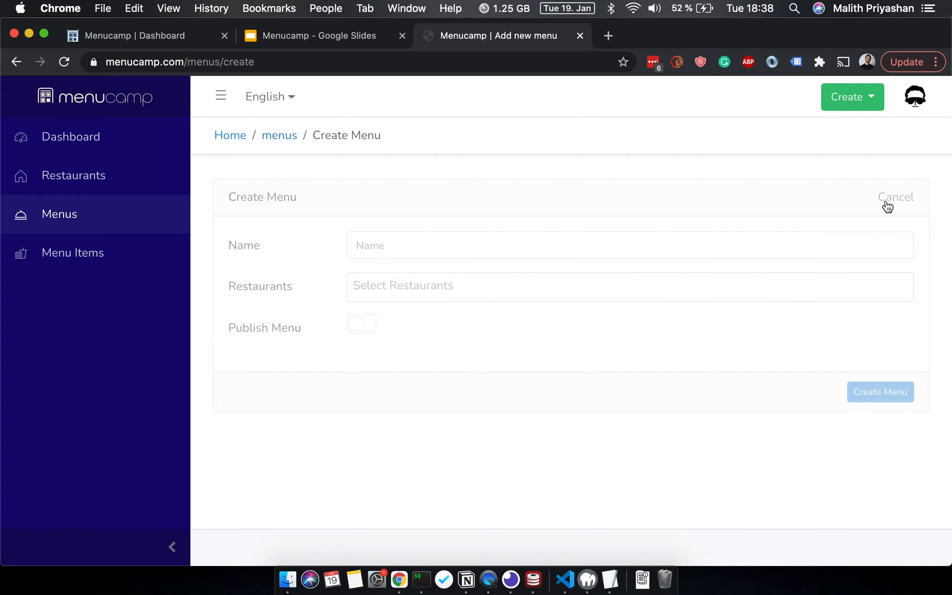
click(639, 249)
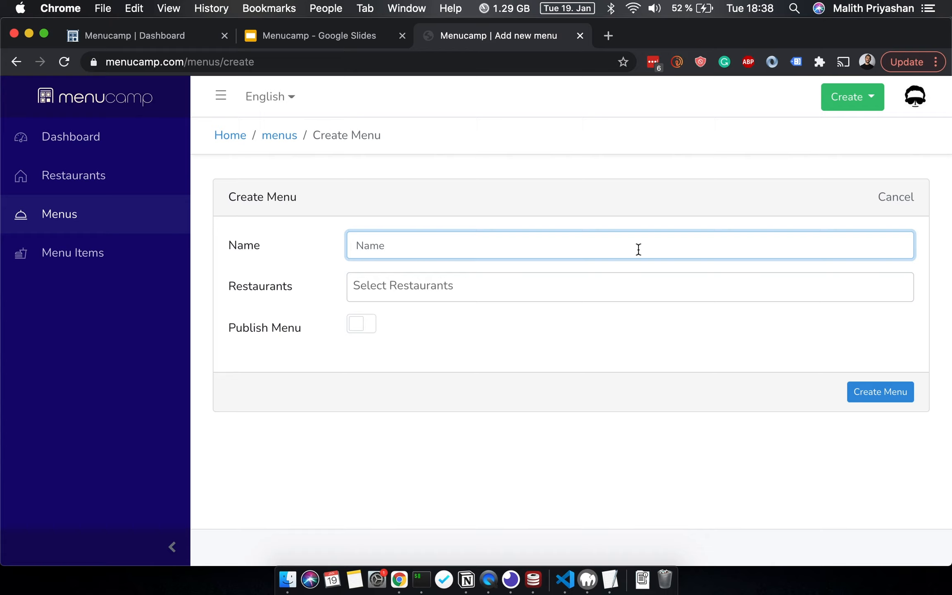
text(M)
key(BackSpace)
text(M)
key(BackSpace)
text(Lunch Menu)
- Assign the menu to New Place, publish it and create it
click(589, 267)
click(579, 286)
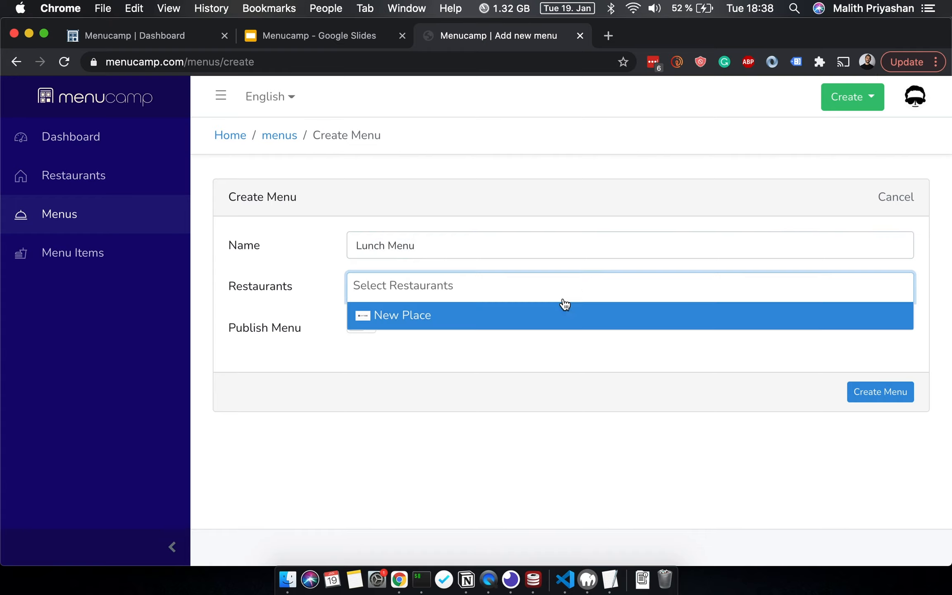
click(551, 314)
click(356, 333)
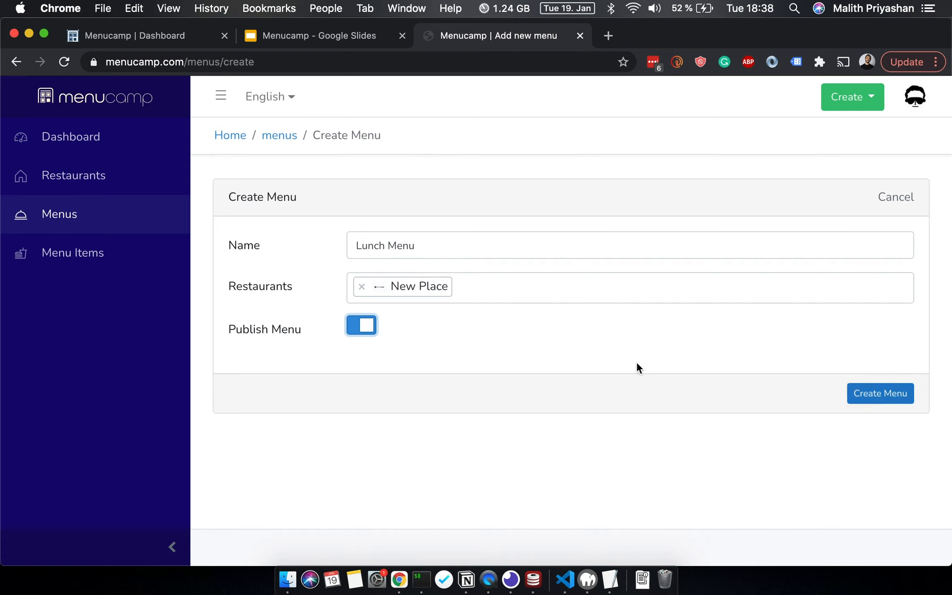
click(875, 397)
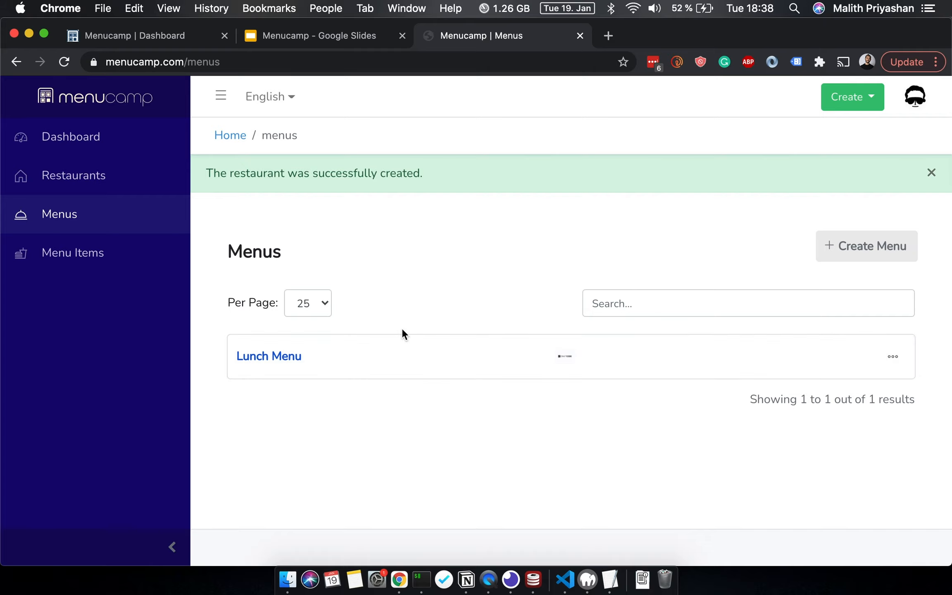
- View Lunch Menu's details page and locate its New Place share link and QR code
click(894, 363)
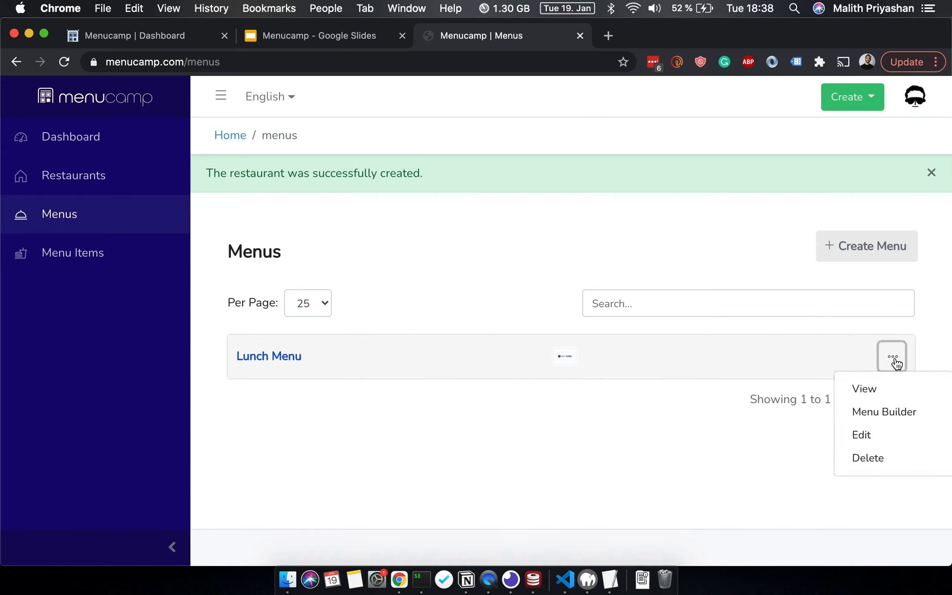
click(891, 387)
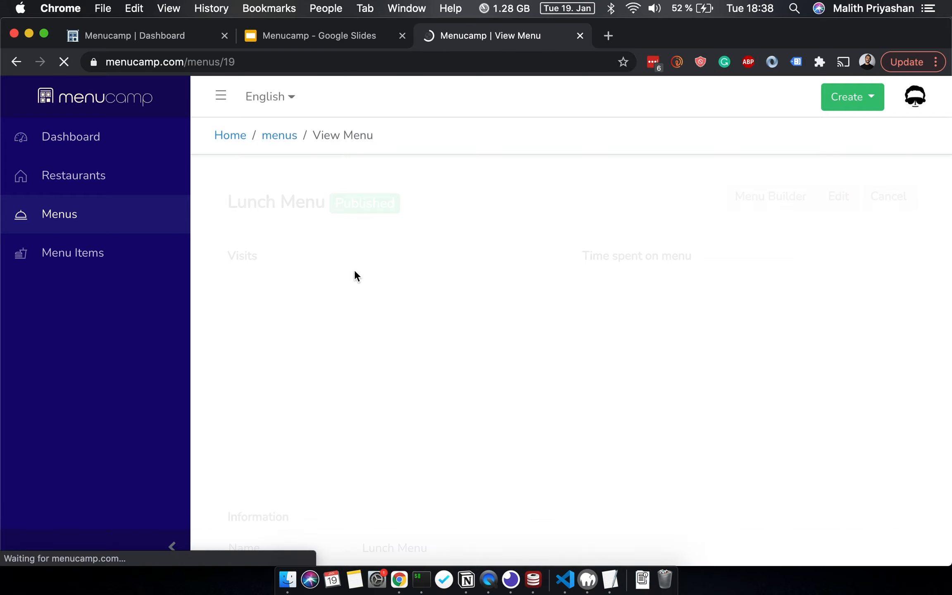
scroll(354, 269, down, 3)
scroll(354, 269, down, 5)
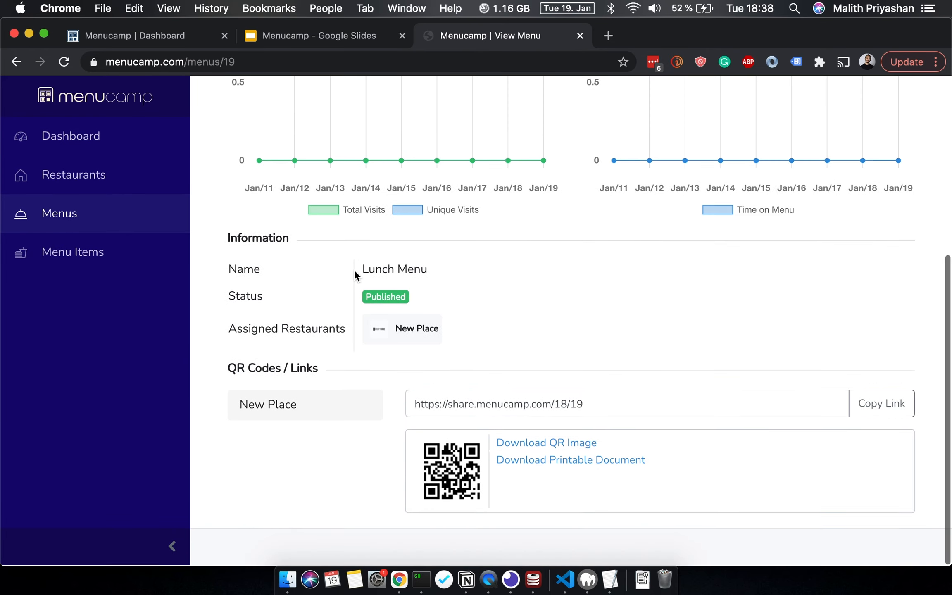
scroll(353, 283, up, 3)
scroll(351, 285, down, 3)
click(559, 405)
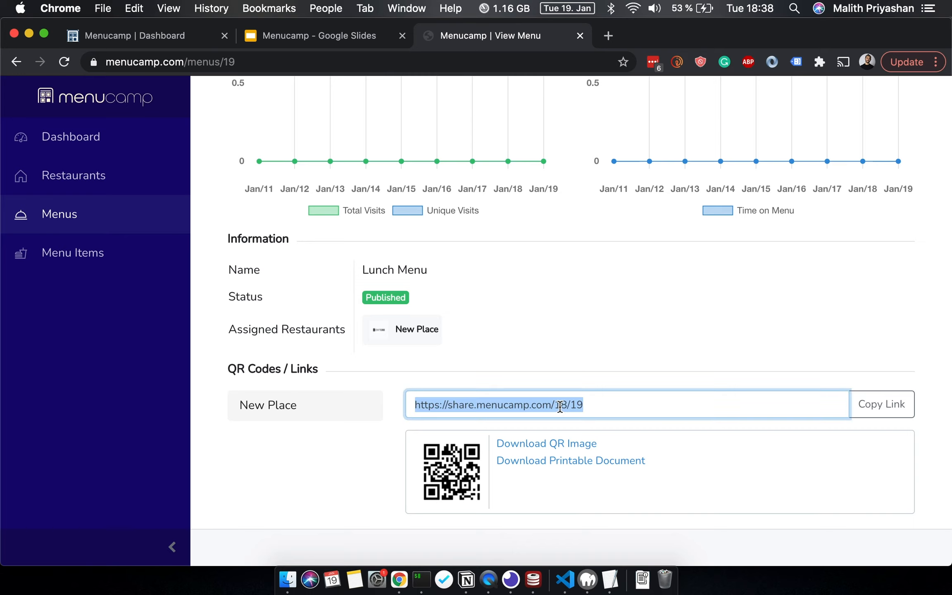
scroll(559, 405, up, 3)
scroll(783, 223, up, 5)
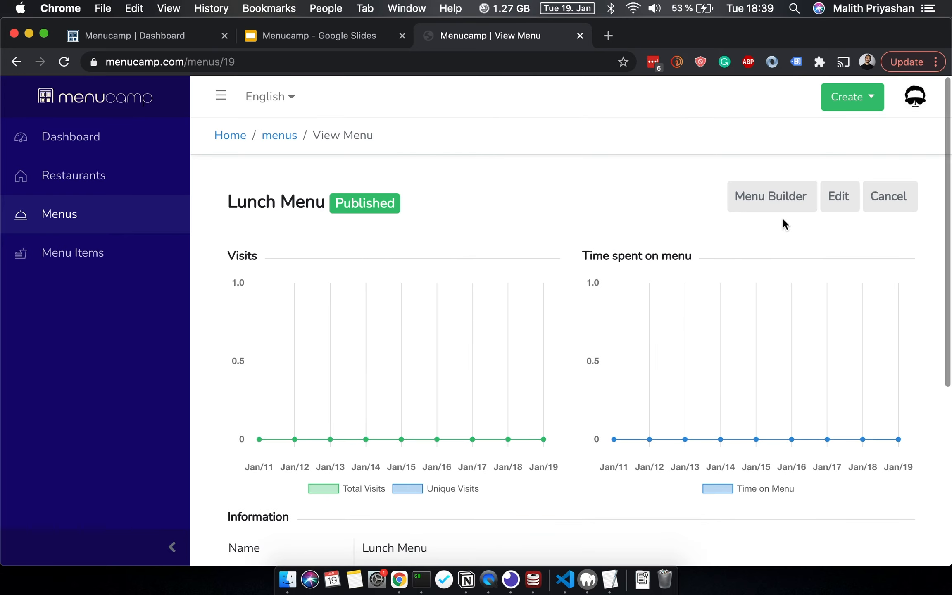
- In the Lunch Menu builder, add a new section titled Drinks
click(791, 208)
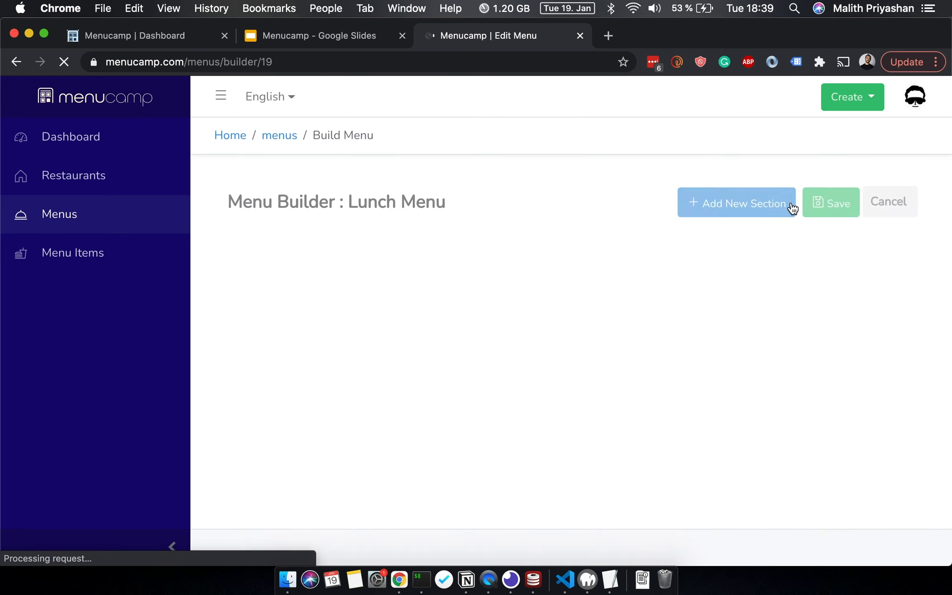
click(739, 206)
click(502, 193)
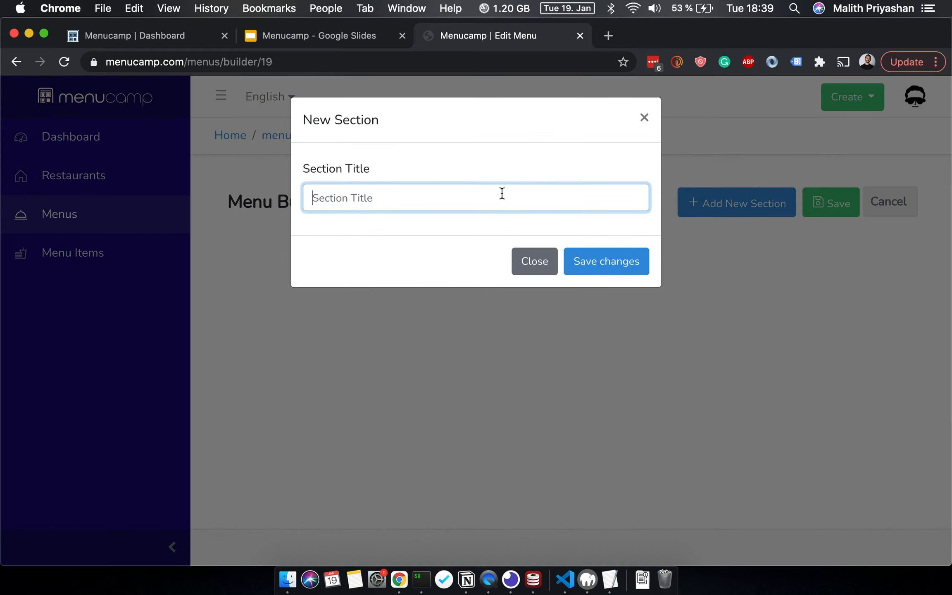
text(Drinks)
click(631, 265)
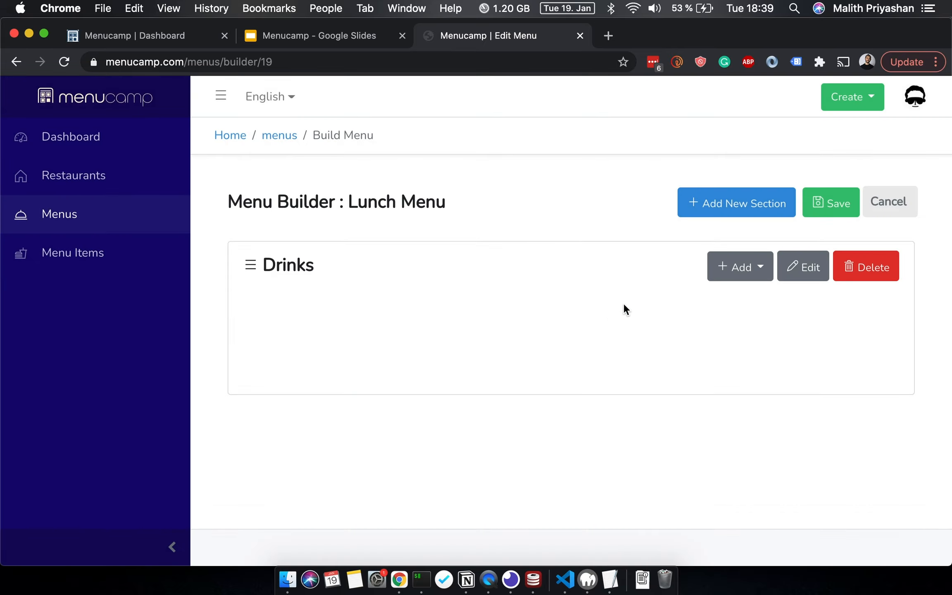
click(747, 279)
- Add First Item and Second Item to the Drinks section
click(730, 300)
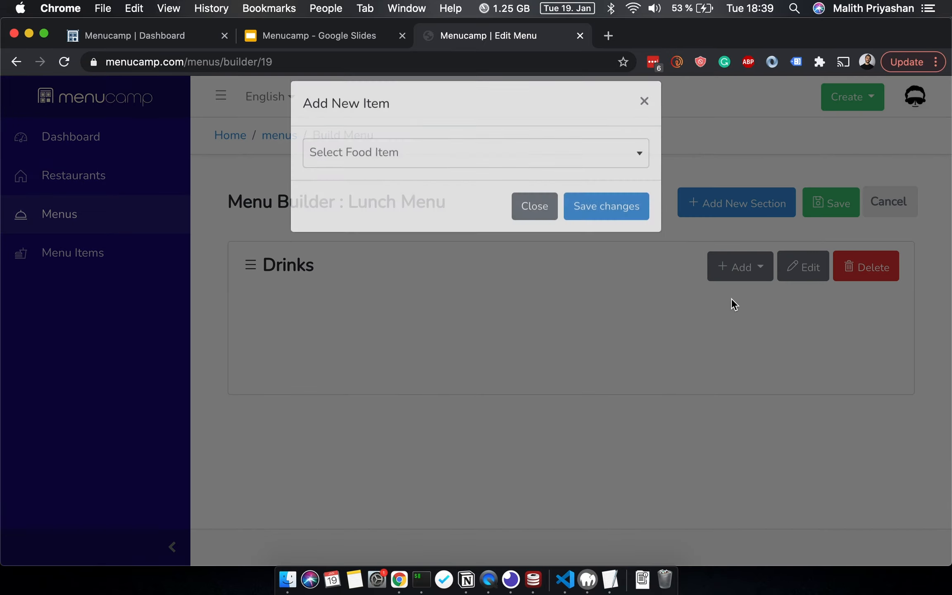
click(384, 171)
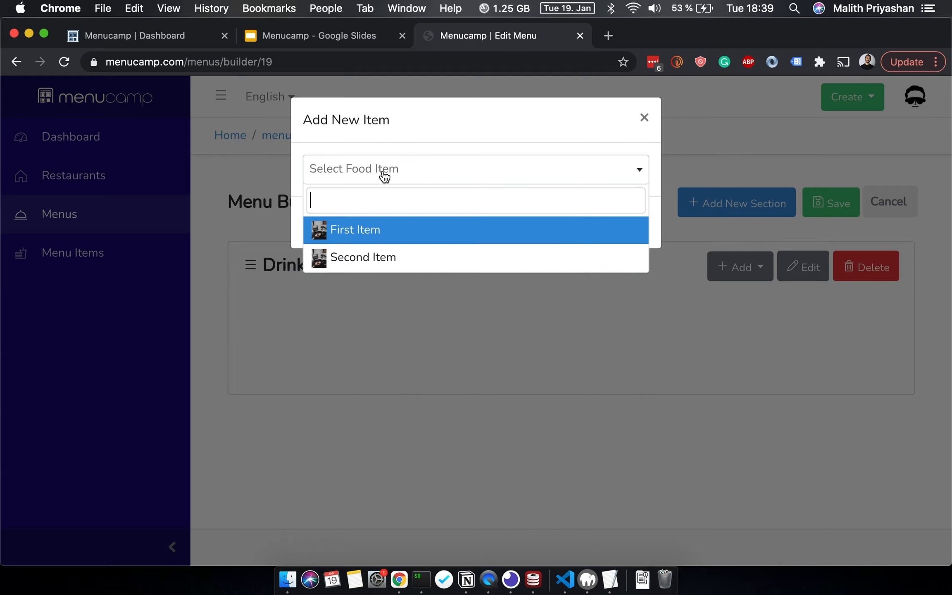
click(370, 231)
click(632, 226)
click(745, 275)
click(729, 314)
click(459, 170)
click(427, 261)
click(613, 224)
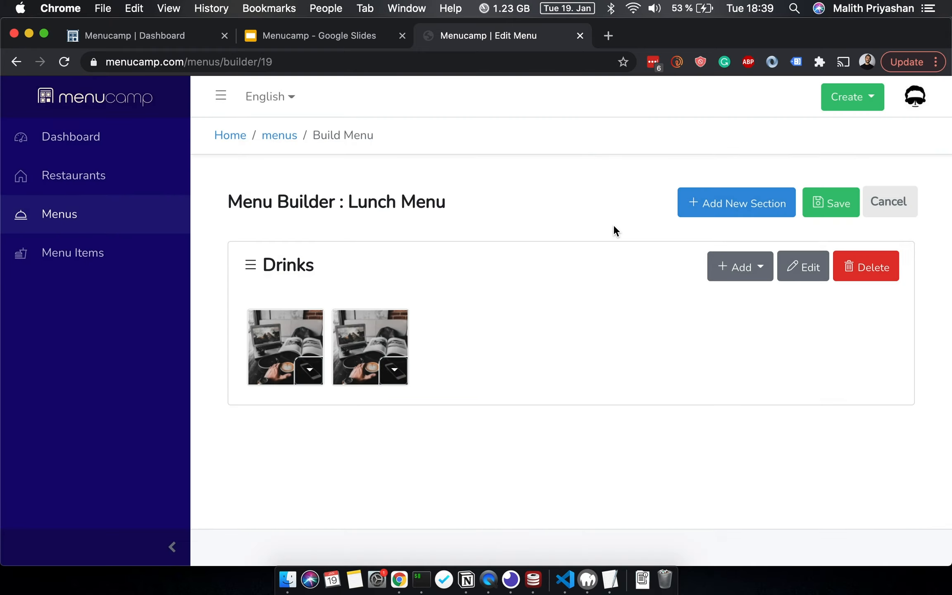
- Add a second section titled Main
click(760, 203)
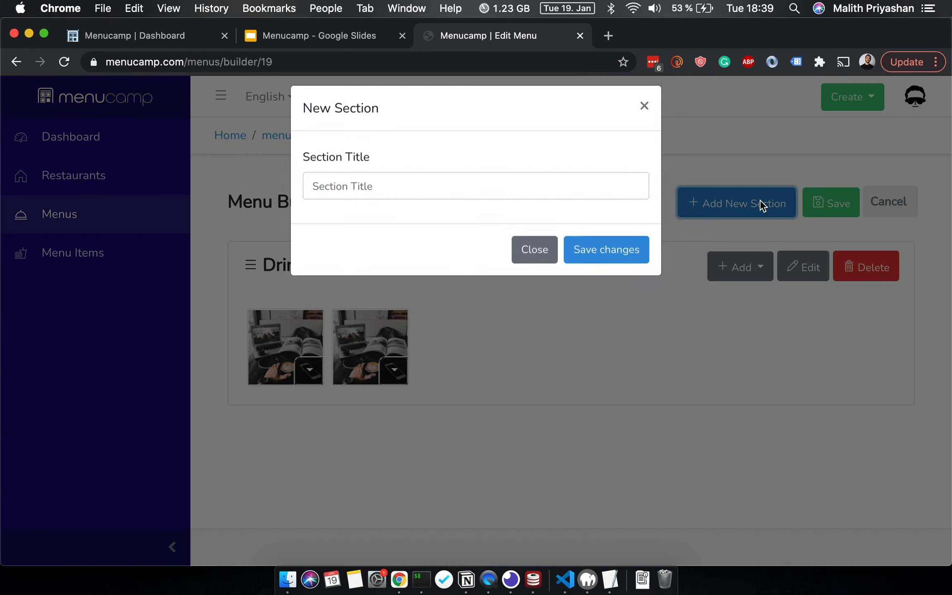
click(536, 191)
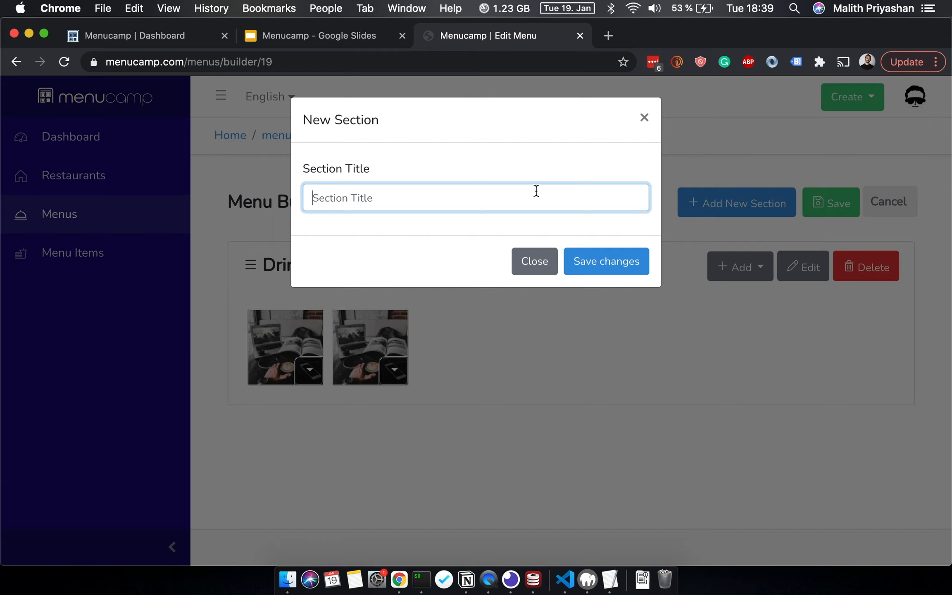
text(Main)
click(606, 260)
- Add First Item and Second Item to the Main section
scroll(682, 339, down, 2)
click(751, 375)
click(717, 399)
click(399, 169)
click(400, 228)
click(591, 228)
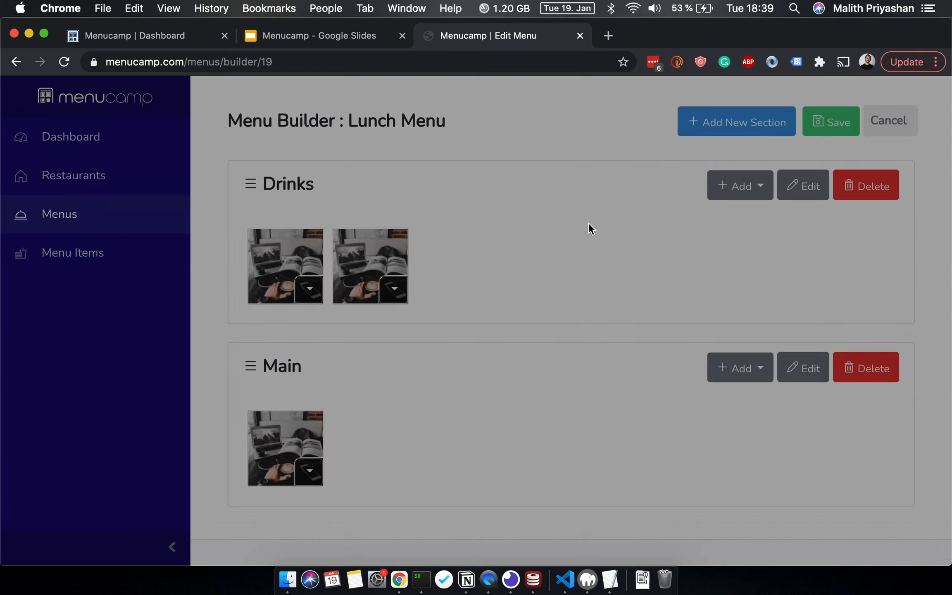
click(742, 367)
click(700, 403)
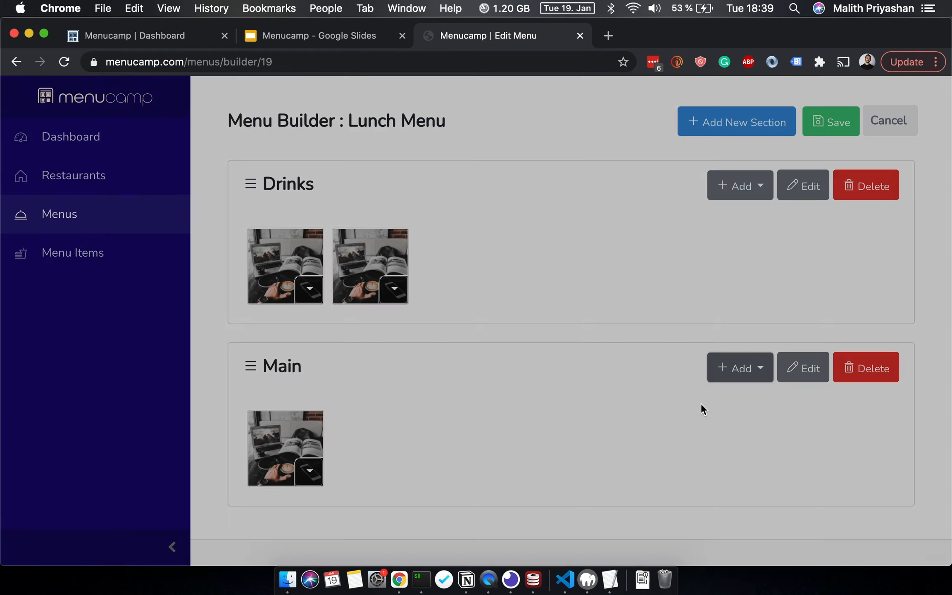
click(545, 167)
click(518, 254)
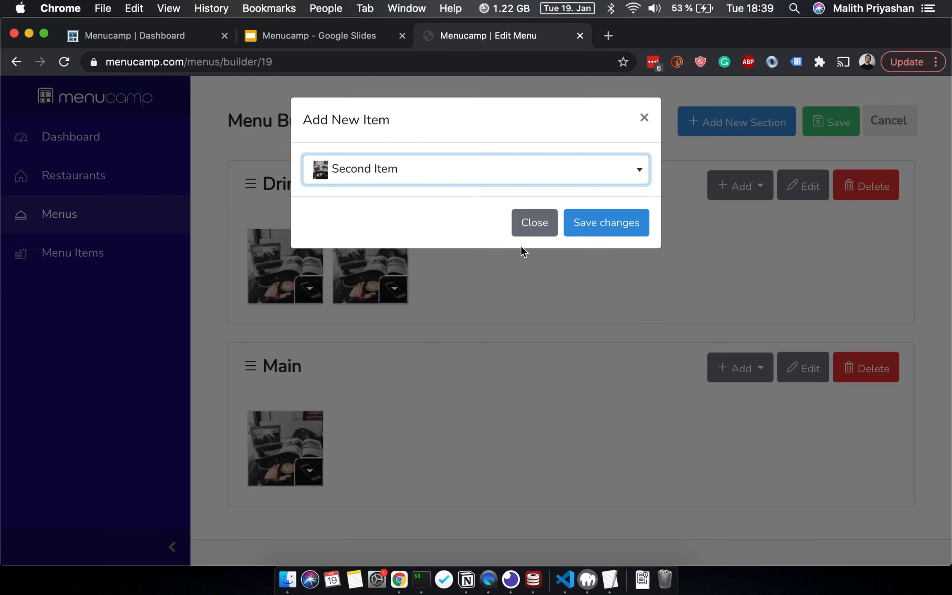
click(604, 226)
scroll(606, 318, up, 3)
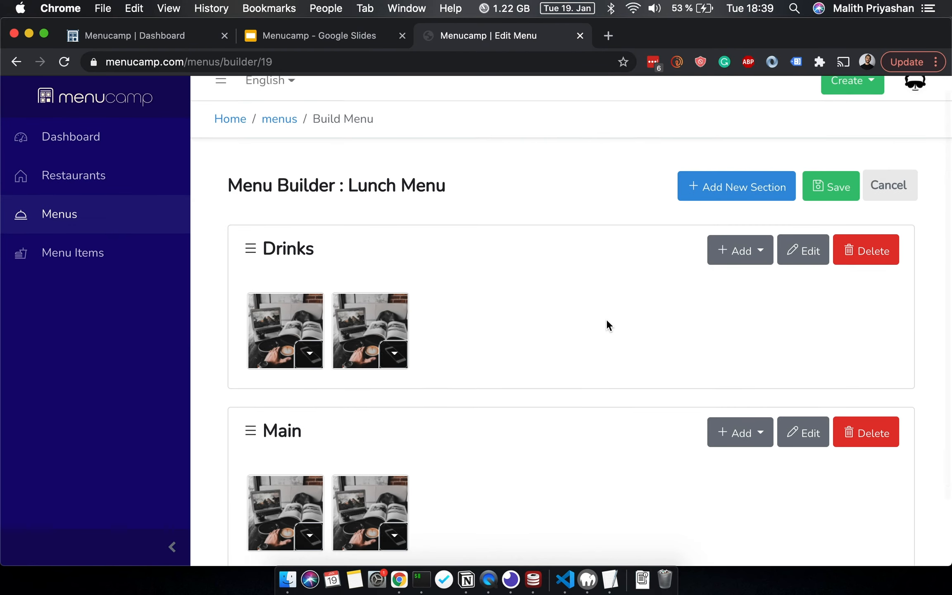
scroll(606, 325, up, 1)
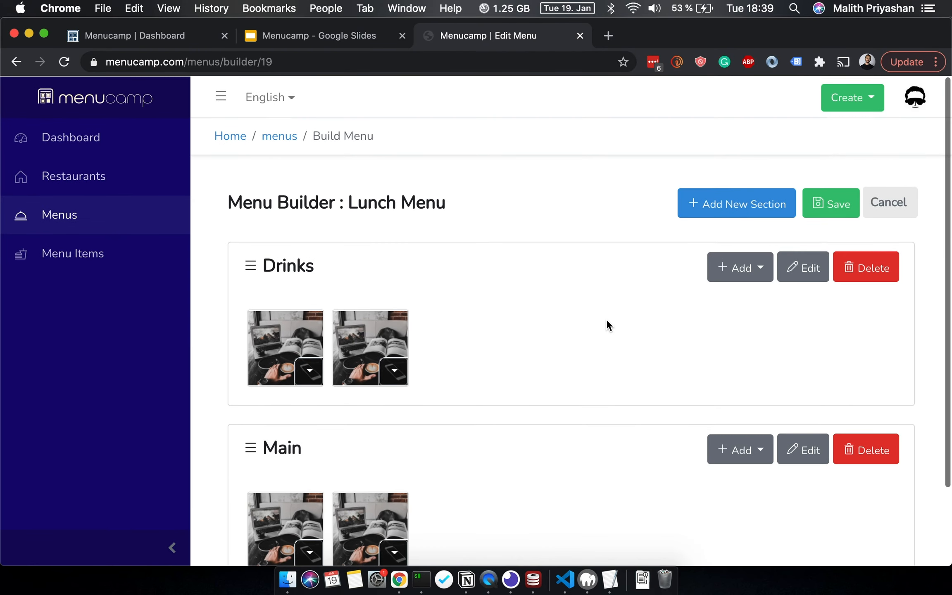
scroll(606, 325, down, 2)
scroll(656, 310, up, 2)
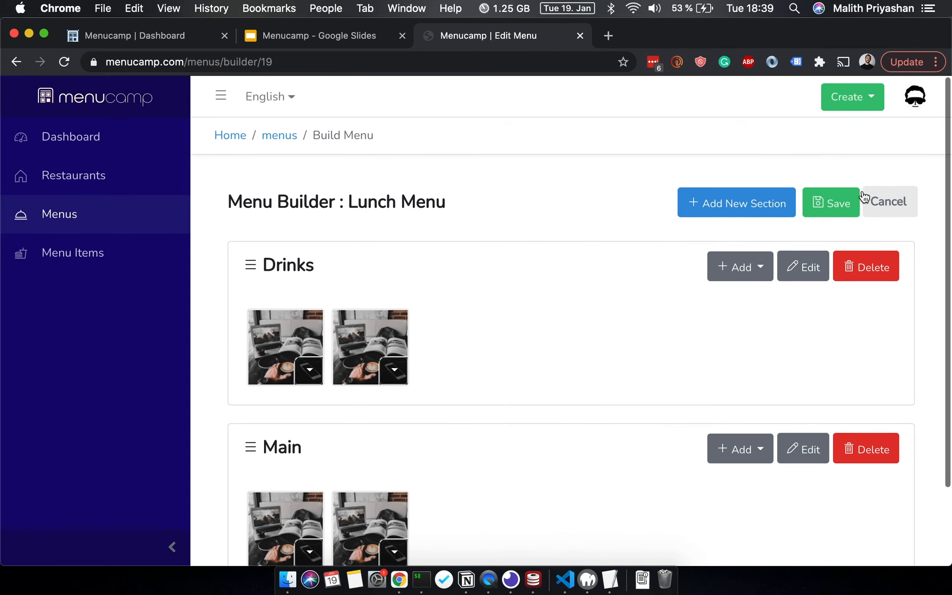
- Save the Lunch Menu layout and view its overview page from the menus list
click(842, 208)
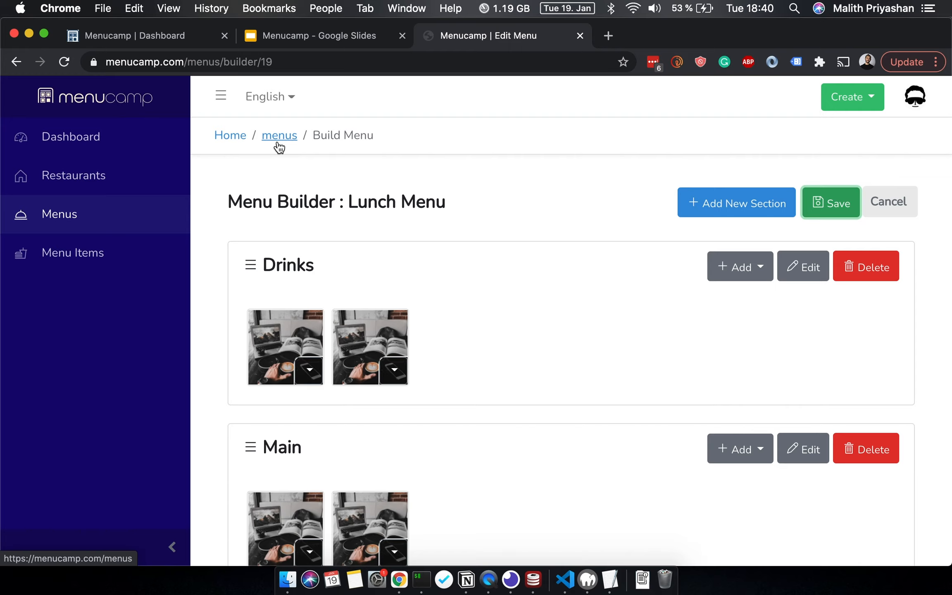
click(277, 142)
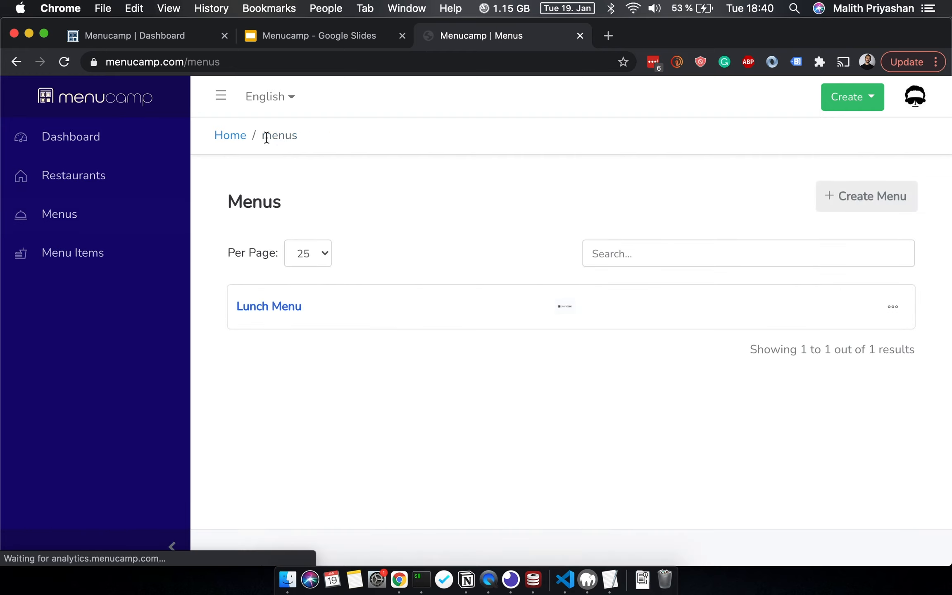
click(95, 214)
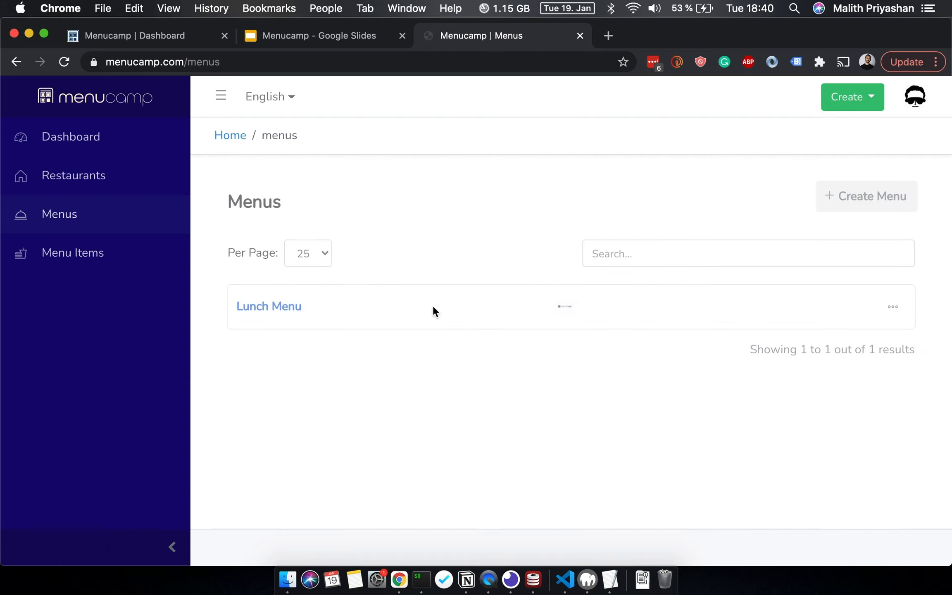
click(892, 309)
click(882, 345)
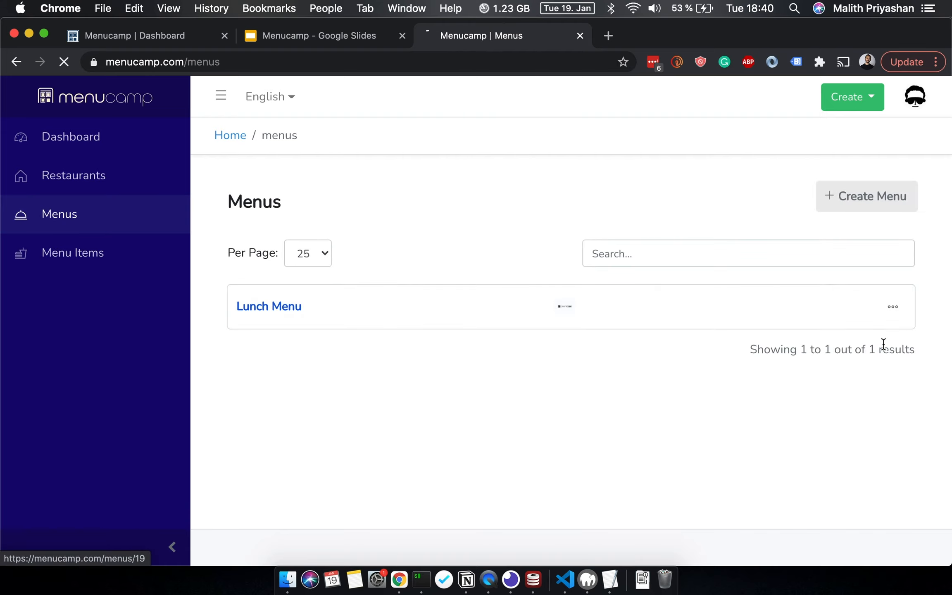
scroll(603, 406, down, 7)
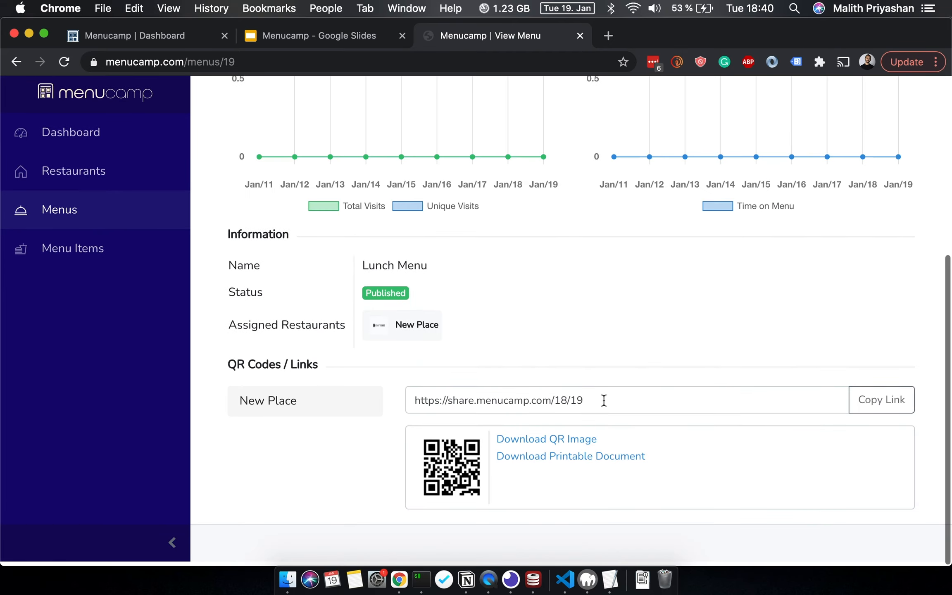
double_click(456, 407)
triple_click(456, 407)
key(super+c)
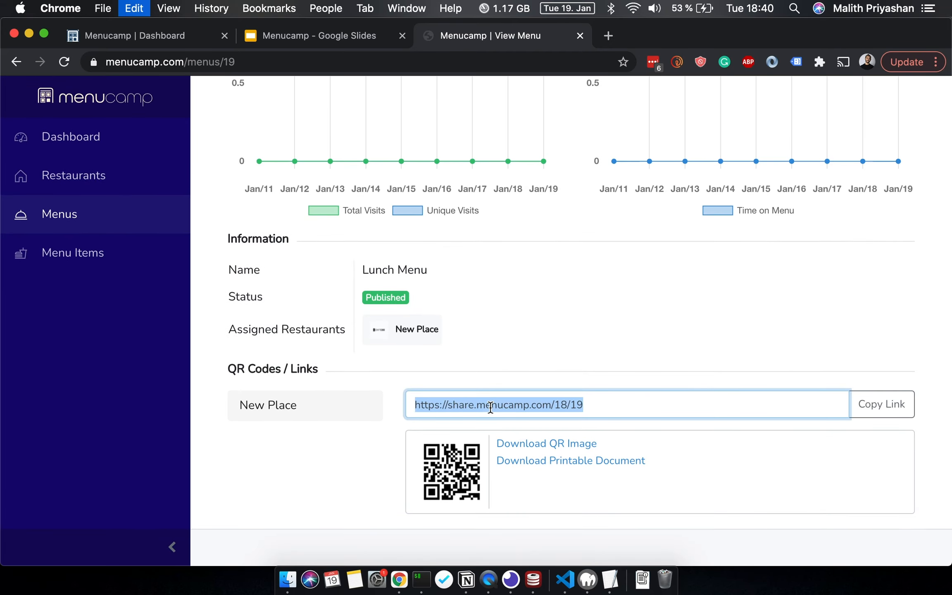
key(super+t)
- Load the pasted share link and scroll through the public Drinks and Main sections
key(super+v)
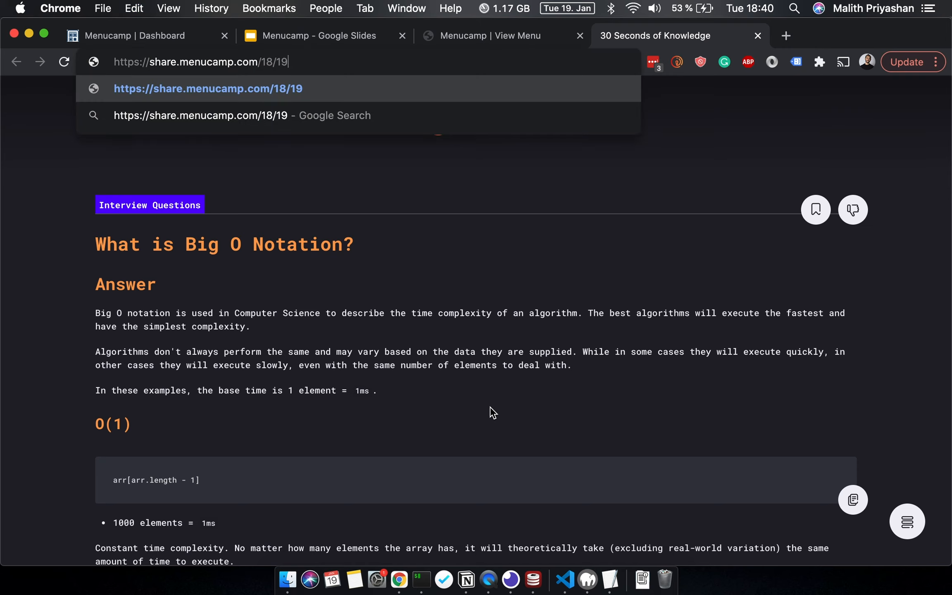
key(Return)
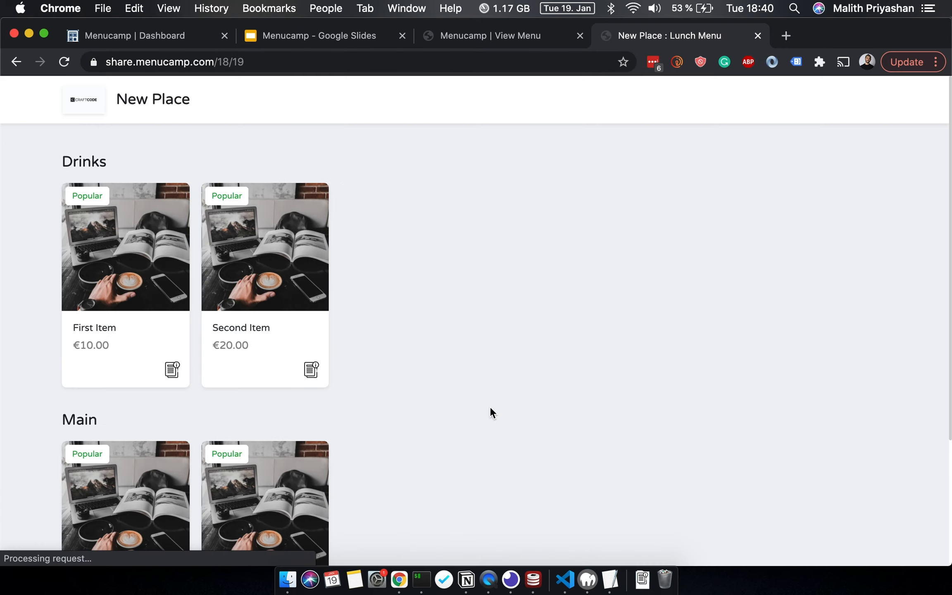
scroll(490, 407, down, 5)
scroll(316, 221, up, 5)
scroll(316, 221, down, 5)
scroll(318, 221, up, 5)
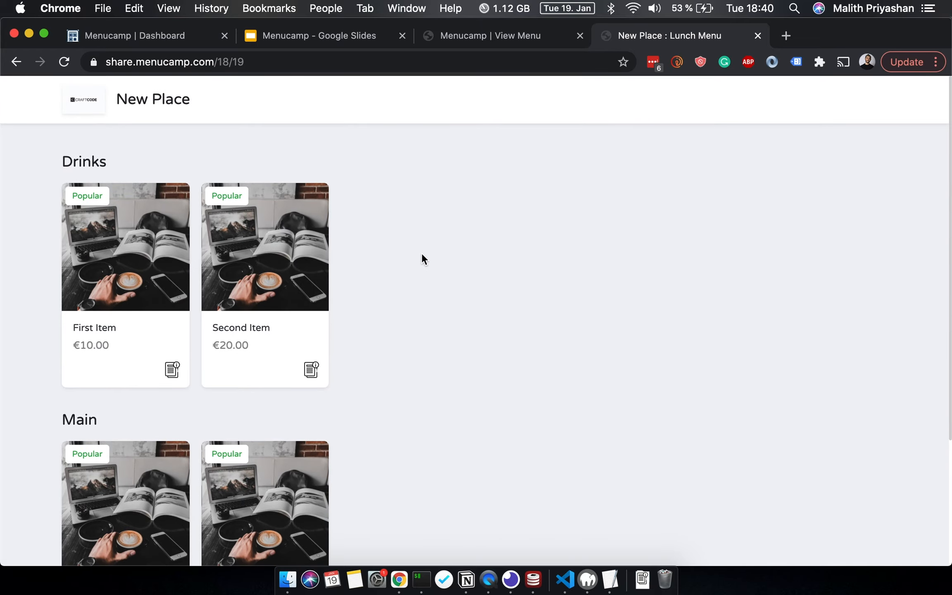
- Preview the public menu at iPhone size via developer tools, then return to the View Menu tab
right_click(523, 239)
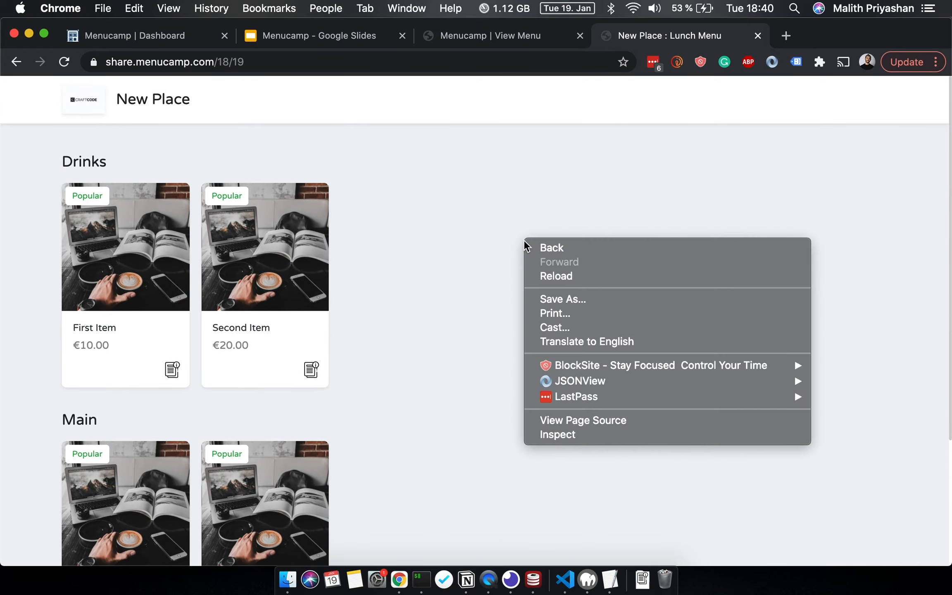
click(584, 438)
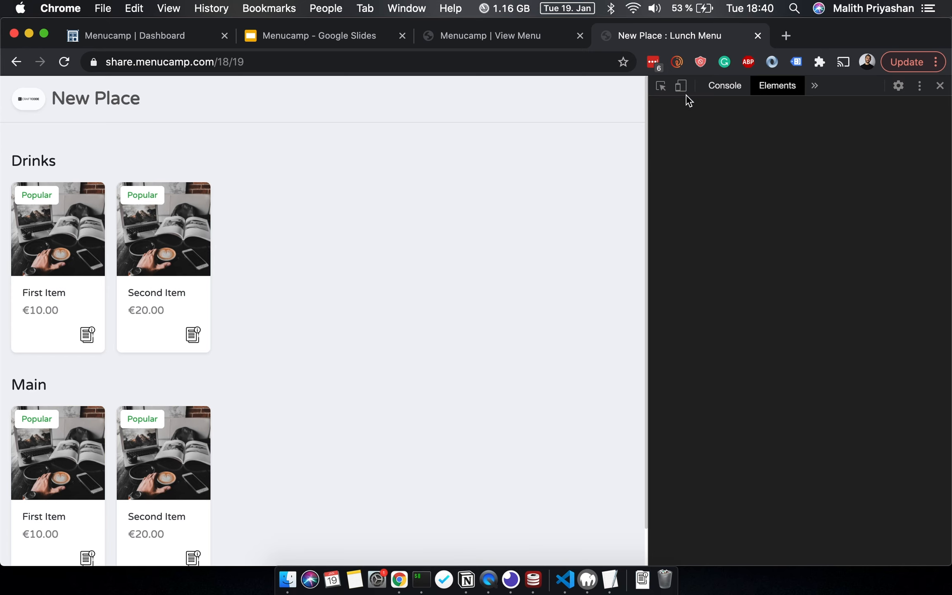
click(682, 86)
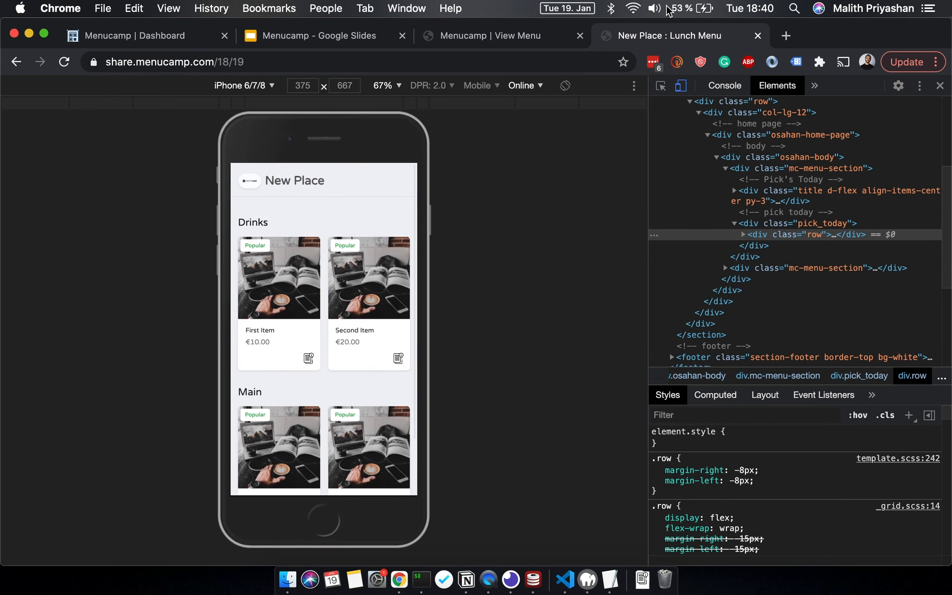
click(563, 43)
click(588, 321)
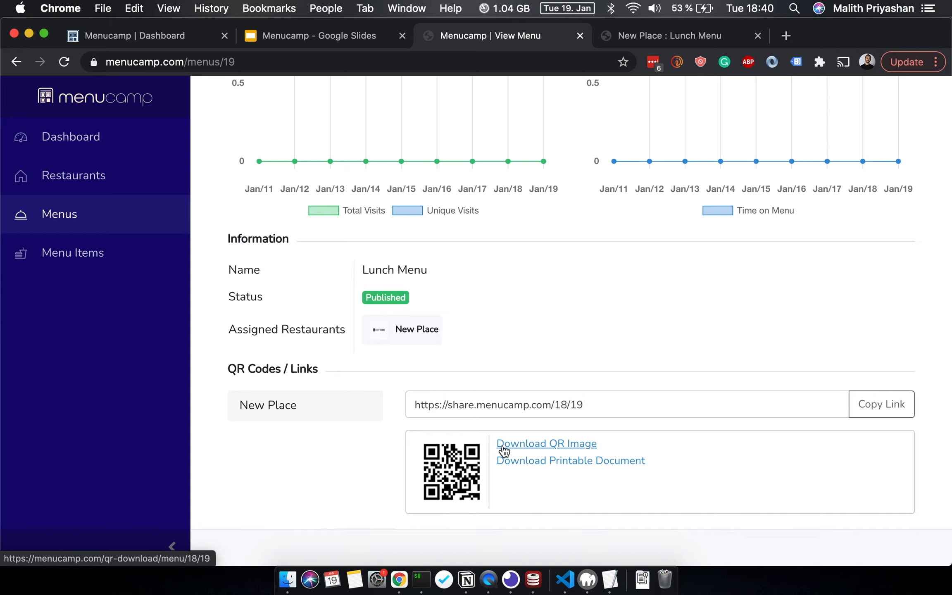
- Open the printable QR code PDF, scroll to the code, then switch back to the Lunch Menu overview
click(559, 464)
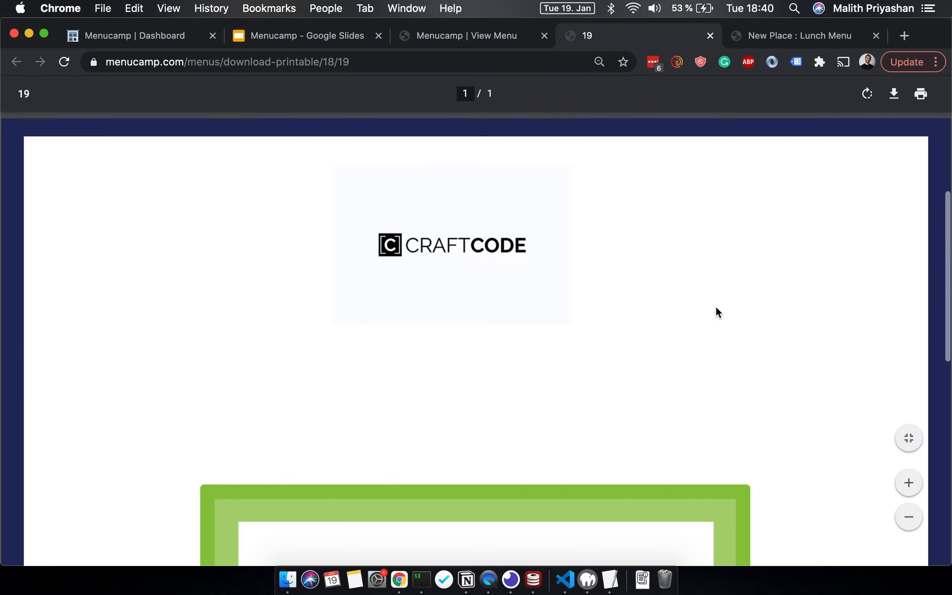
scroll(716, 308, down, 10)
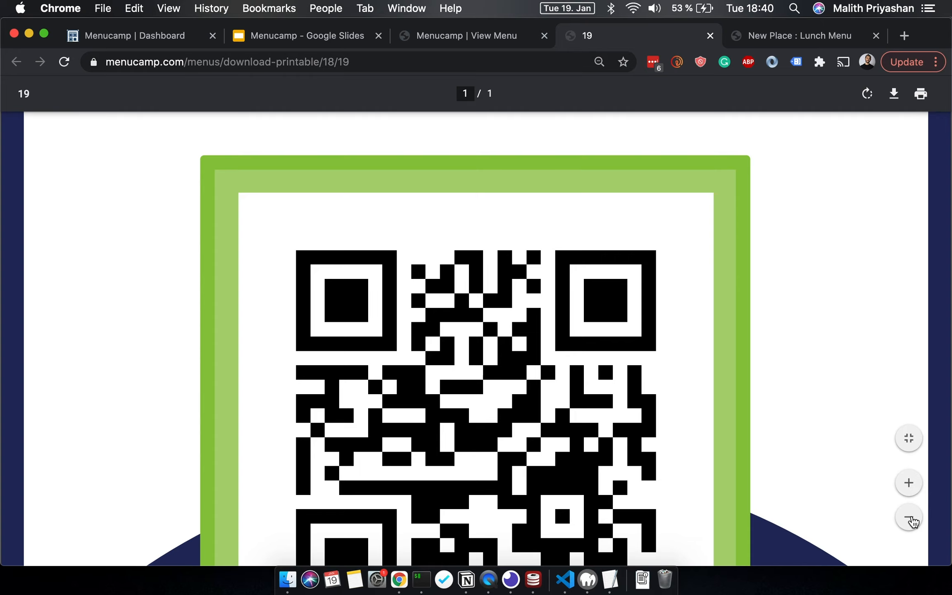
key(ctrl+shift+Tab)
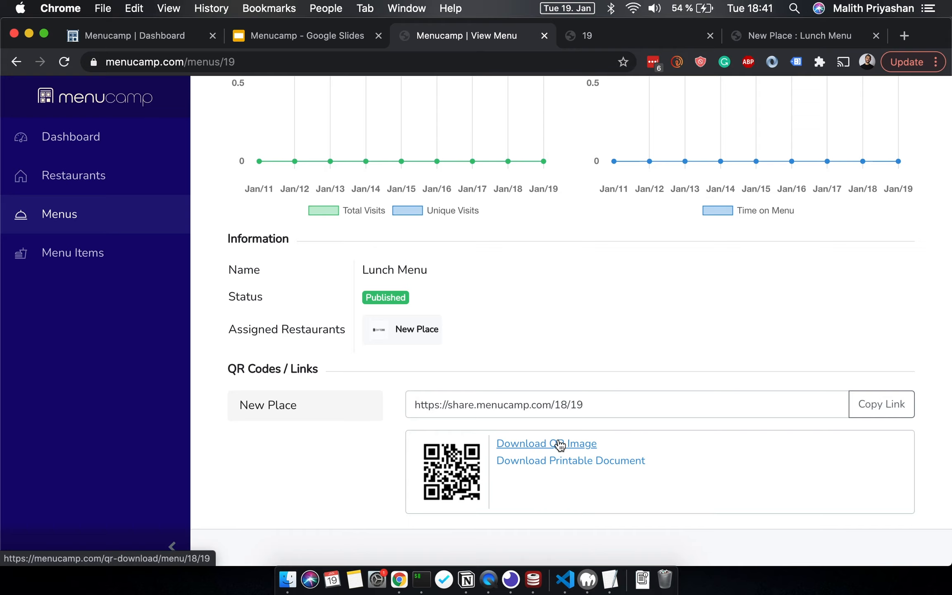
scroll(530, 289, up, 7)
scroll(504, 365, down, 6)
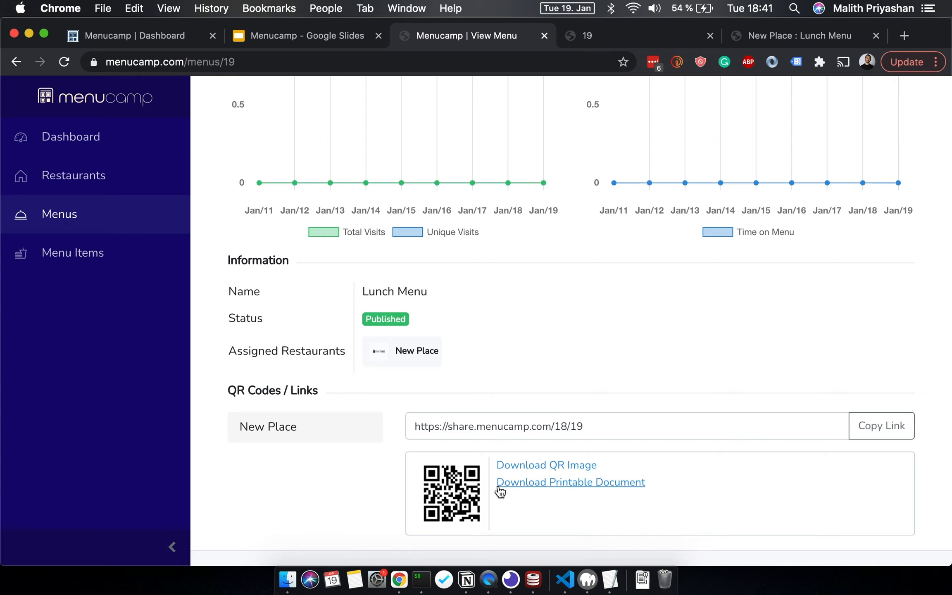
- View the new account's dashboard with zero visits, visitors and time, comparing it against the first tab's dashboard
click(136, 144)
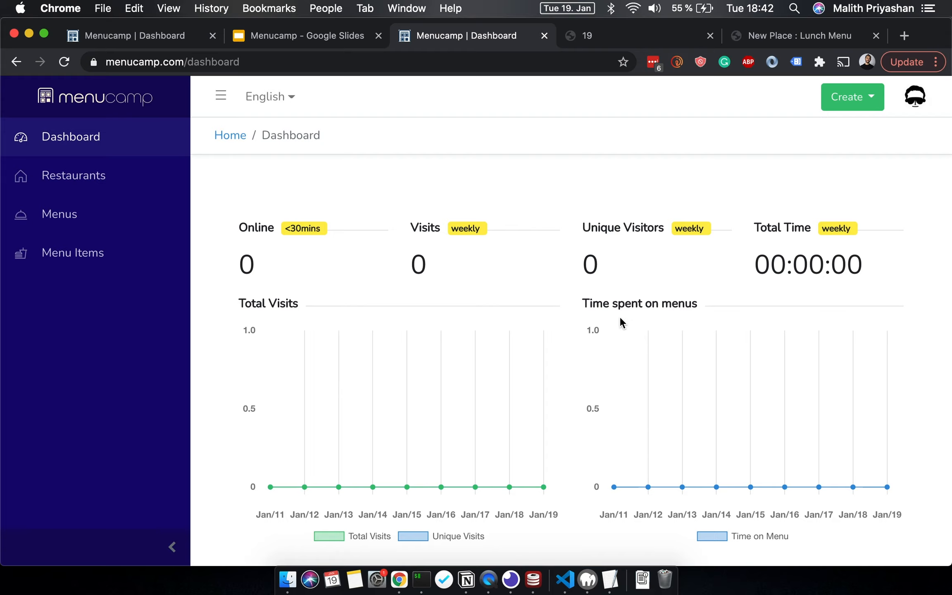
scroll(782, 274, down, 1)
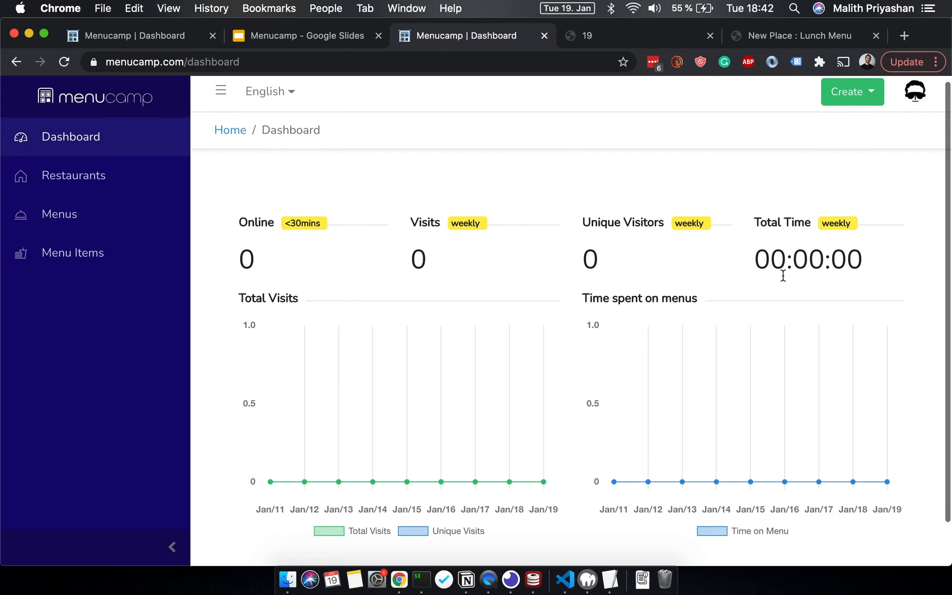
click(184, 36)
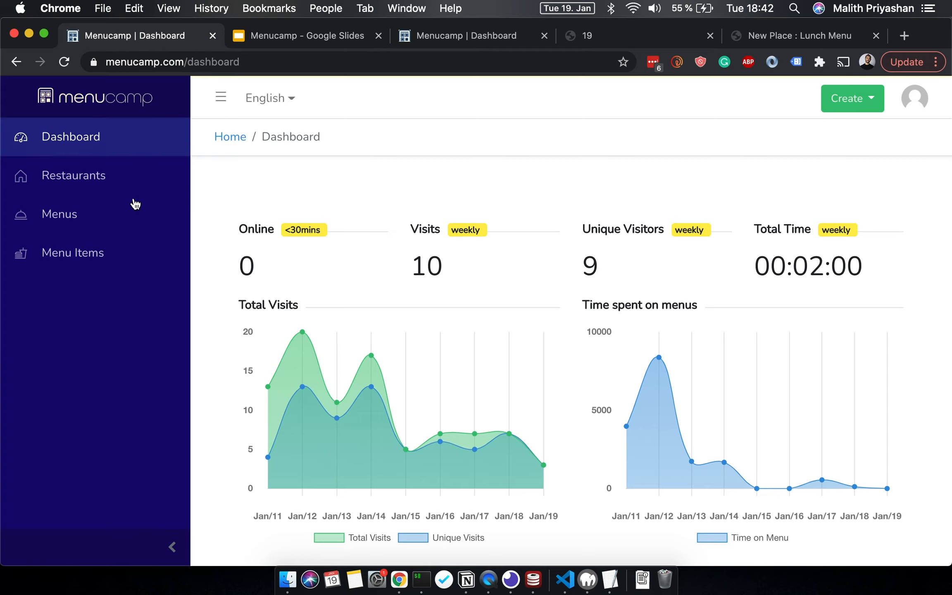
scroll(391, 278, down, 2)
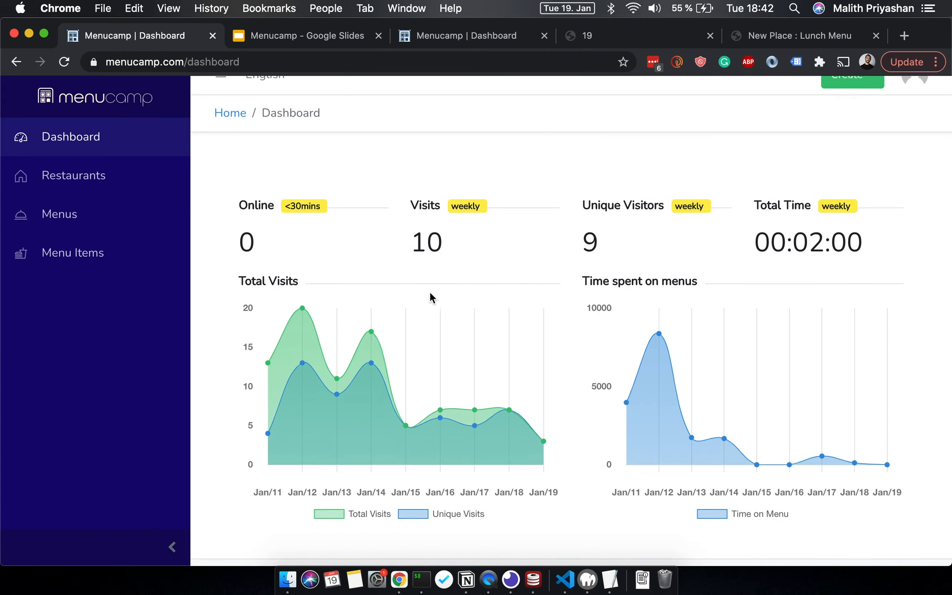
key(super+3)
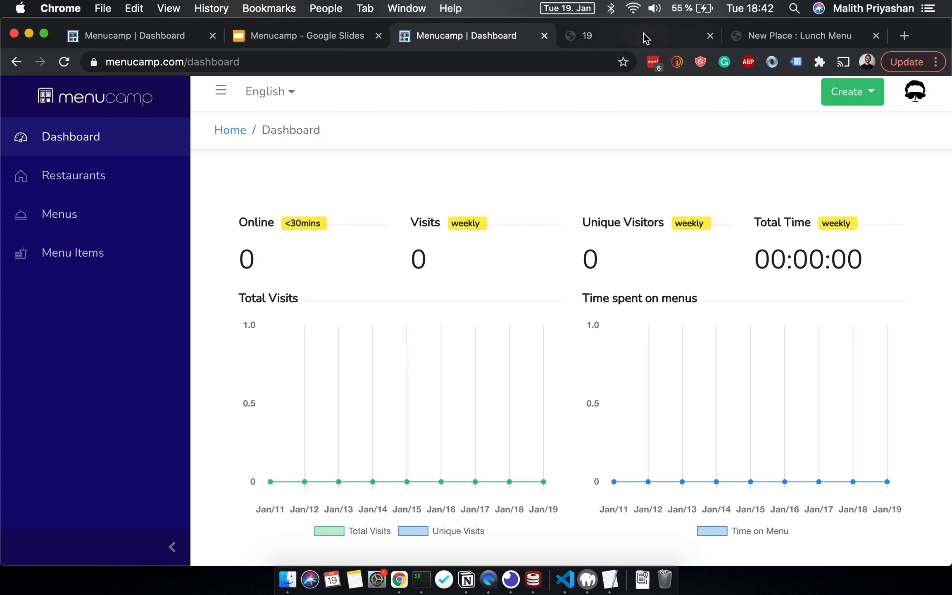